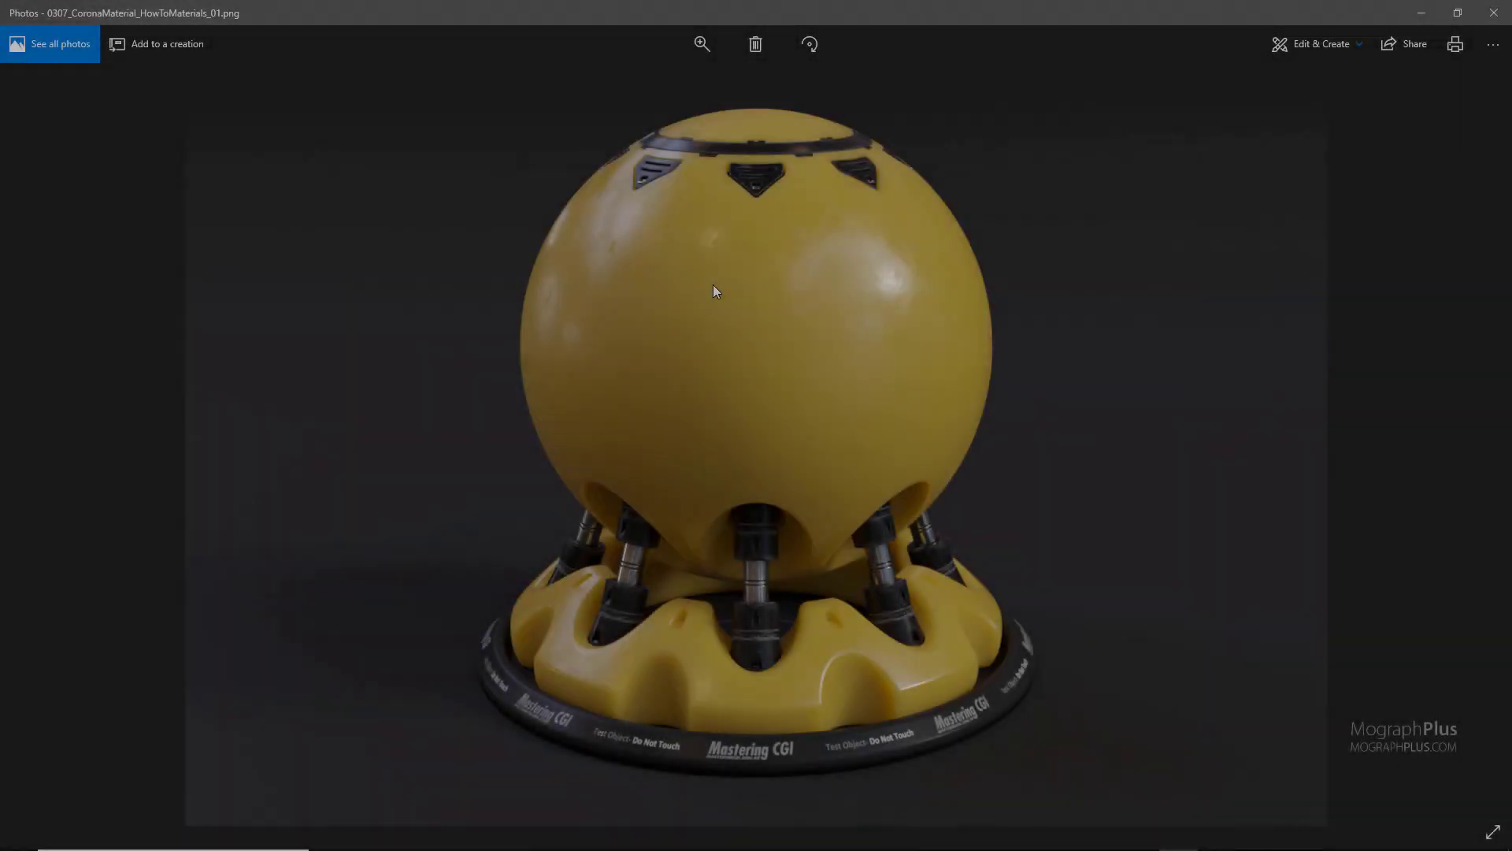
Flip back and forth between the yellow and green shader-ball reference renders, ending on the green one
key(Right)
key(Left)
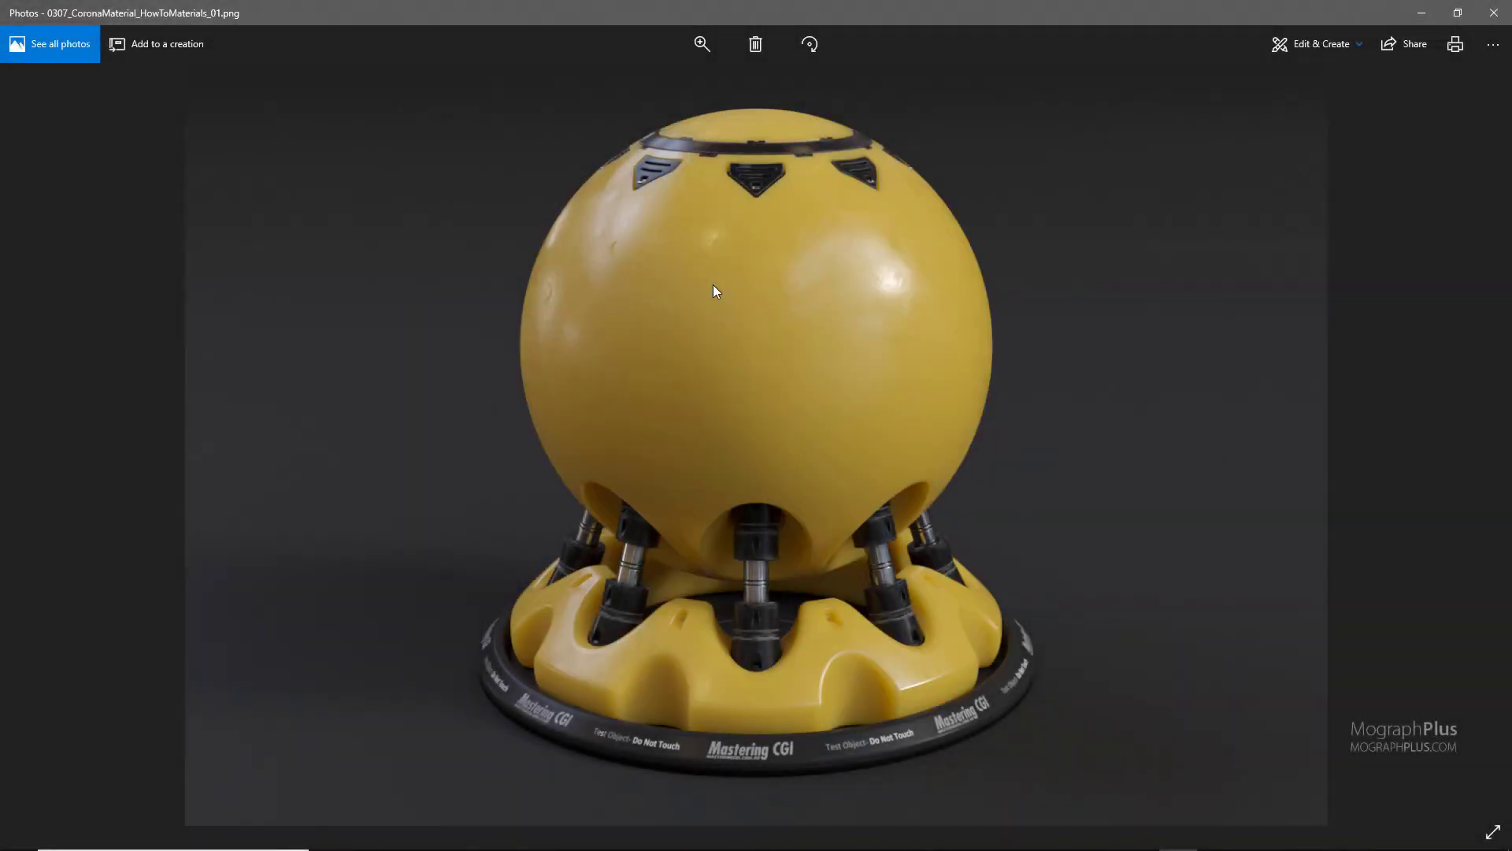
key(Right)
key(Left)
key(Right)
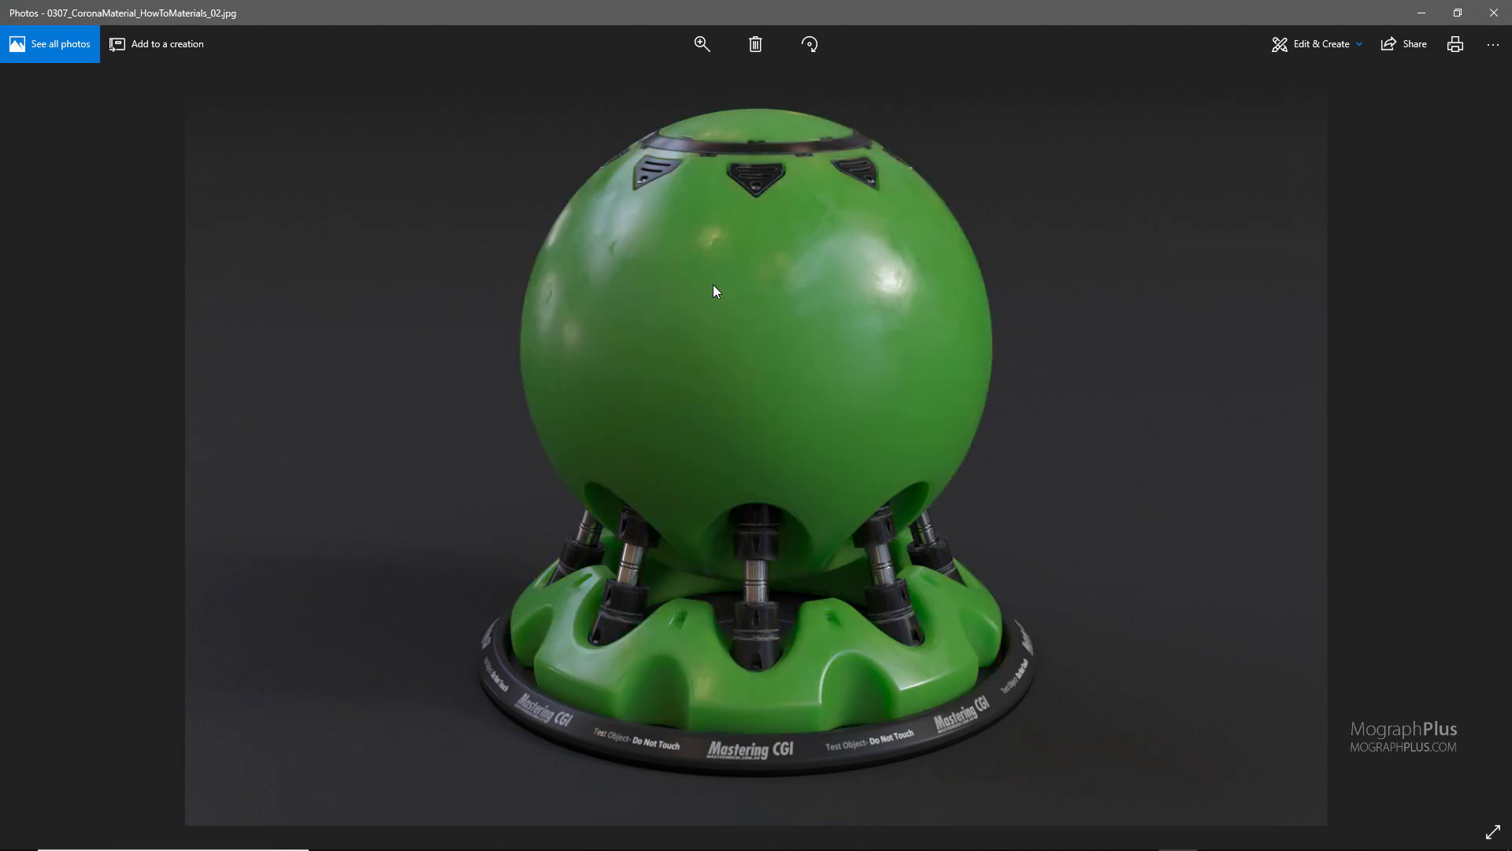
Create a new CoronaMtl node in the Slate editor and assign it to the shader ball
click(1499, 12)
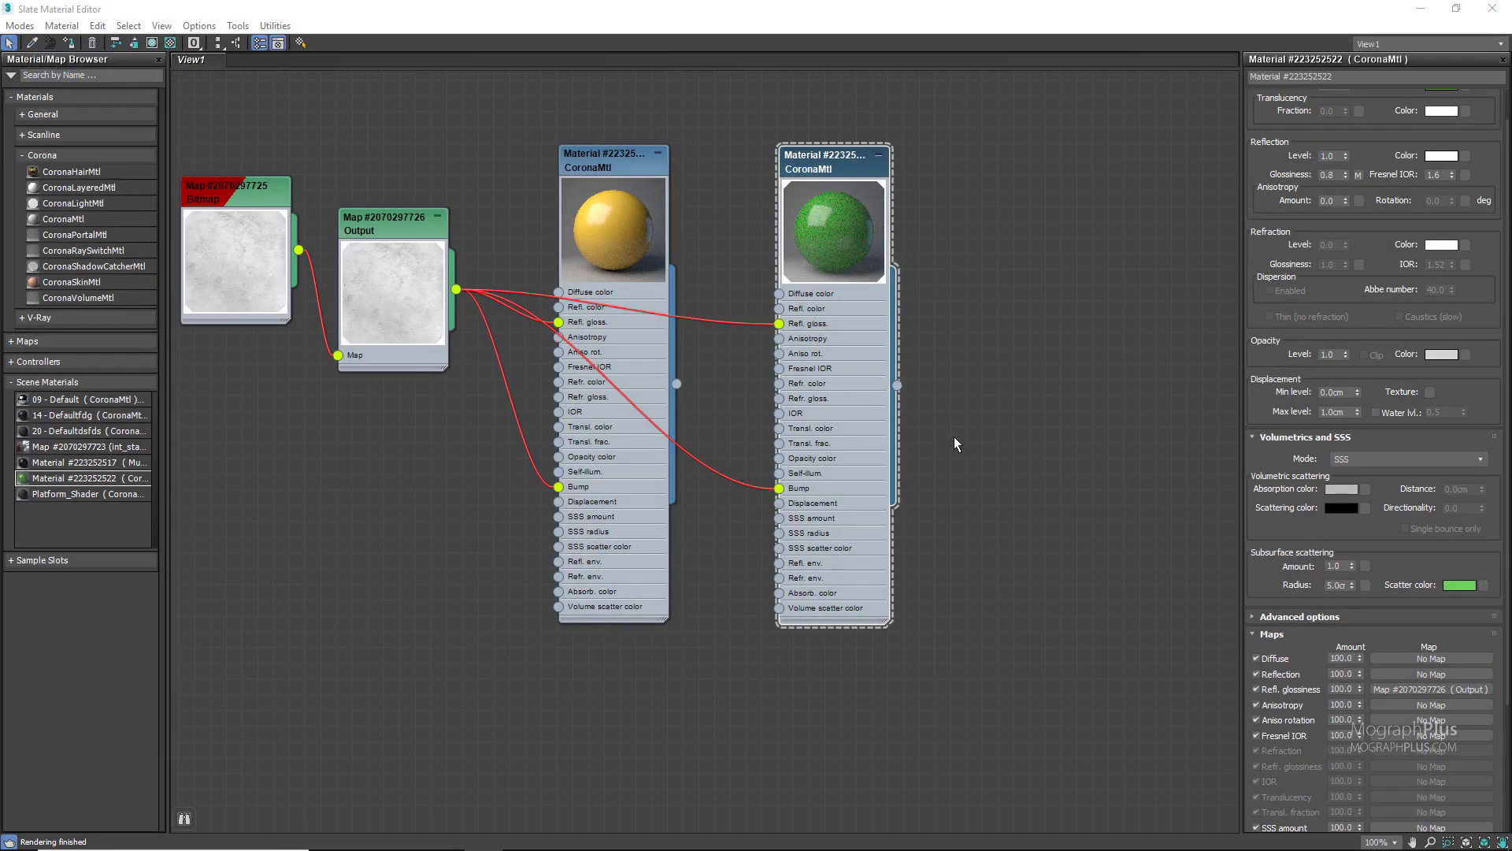
middle_drag(836, 800, 911, 354)
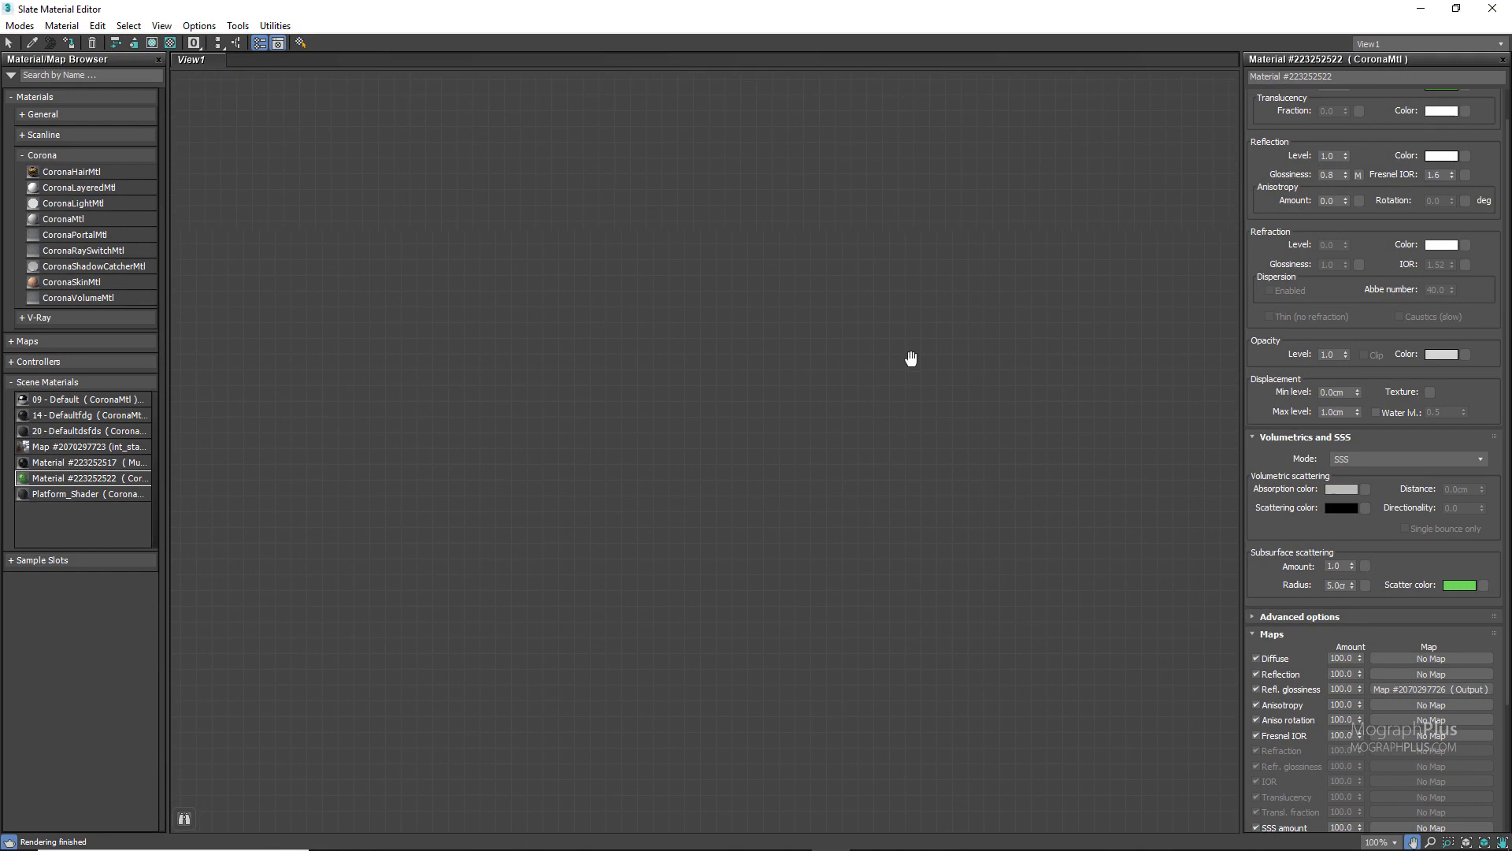
right_click(896, 292)
mouse_move(1024, 309)
mouse_move(1096, 339)
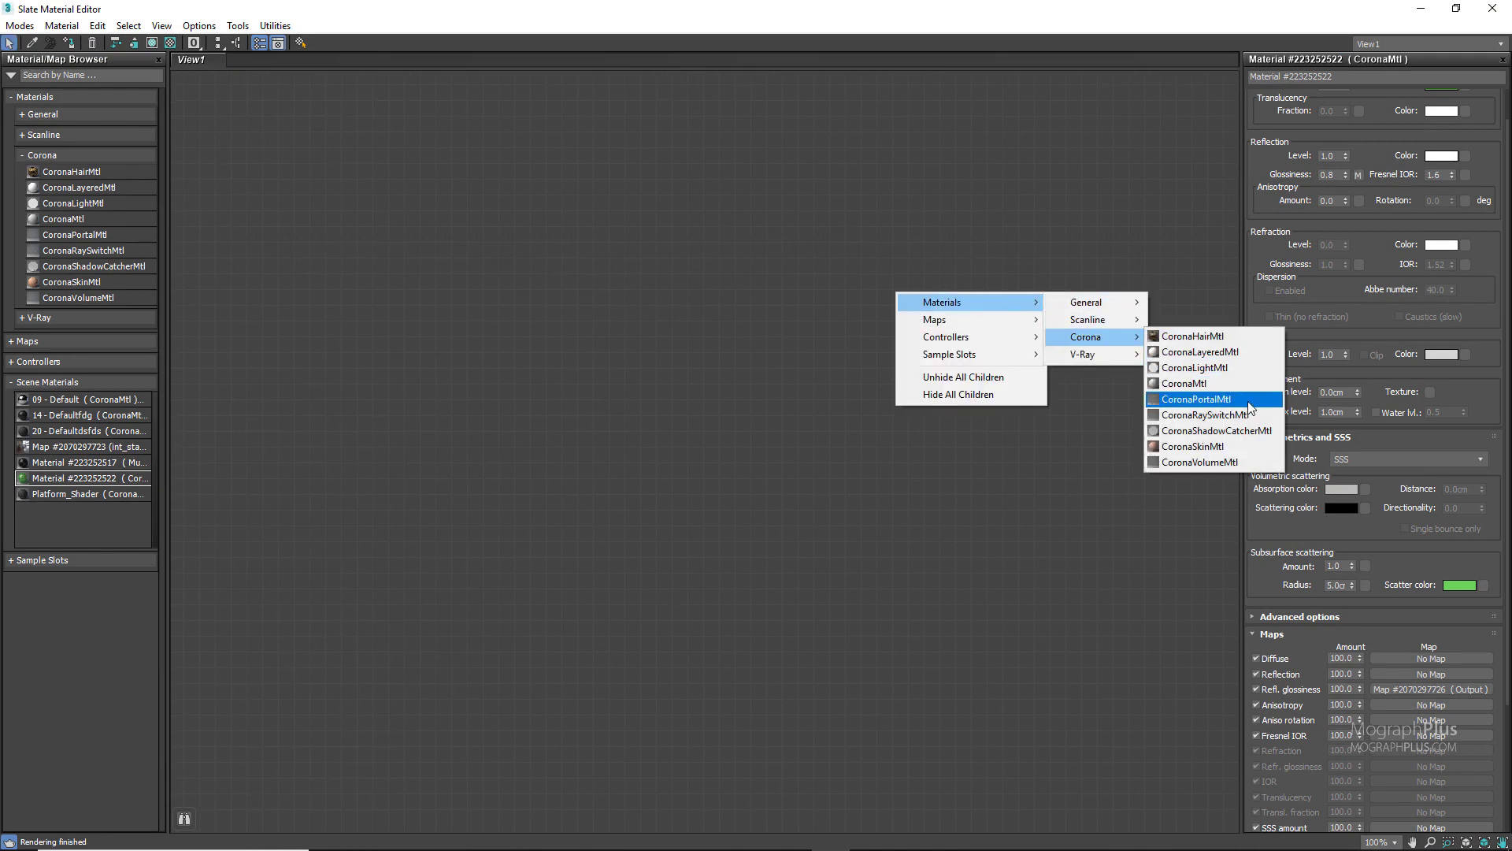
click(1186, 383)
right_click(919, 292)
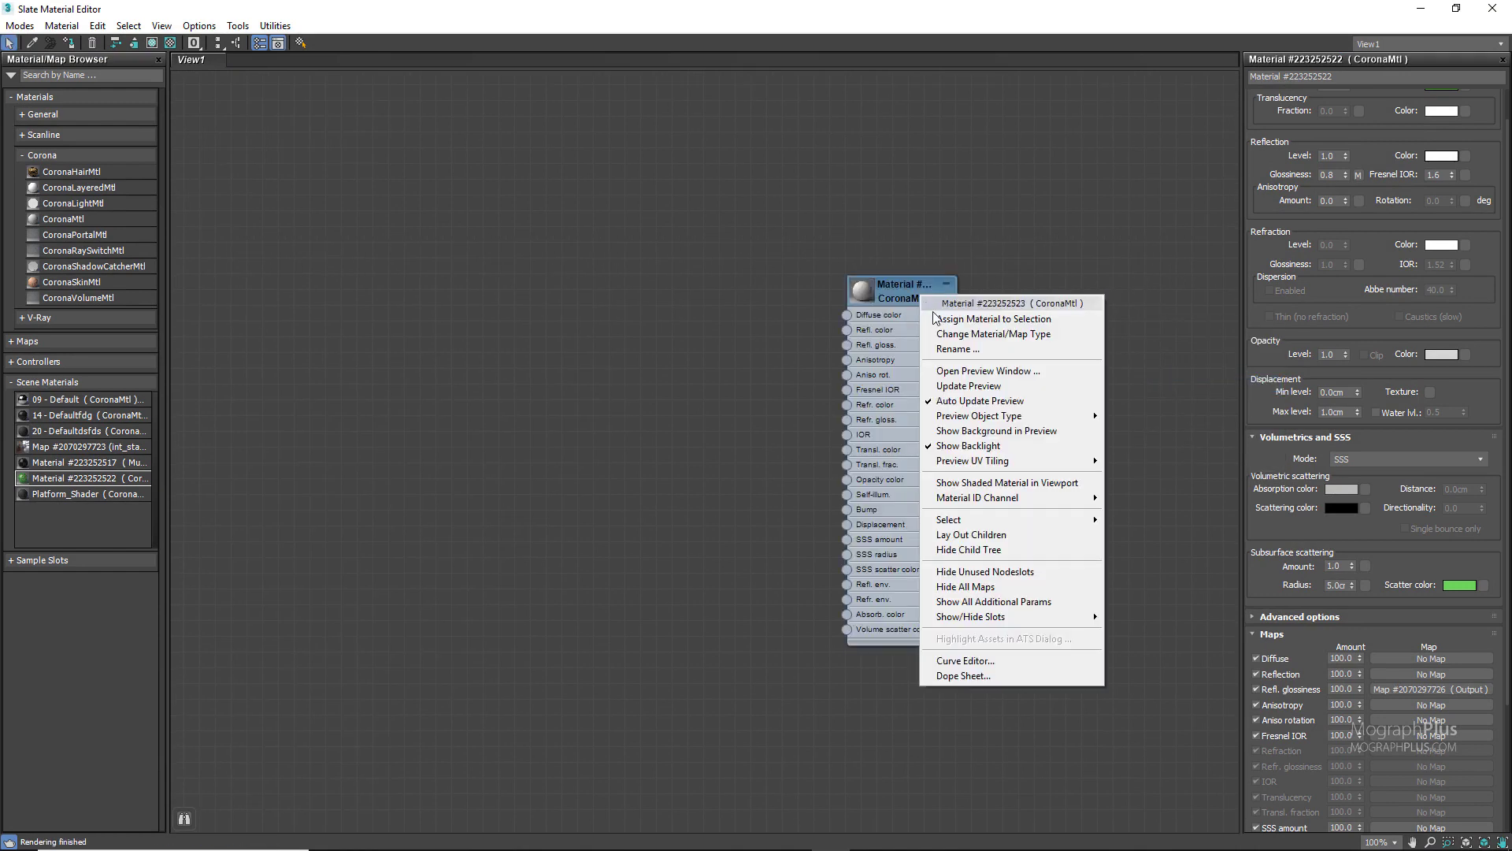
click(984, 320)
Restore the Slate editor beside the render view and restart the interactive render
double_click(1036, 7)
drag(1036, 81, 635, 71)
middle_drag(587, 405, 304, 439)
scroll(338, 405, up, 2)
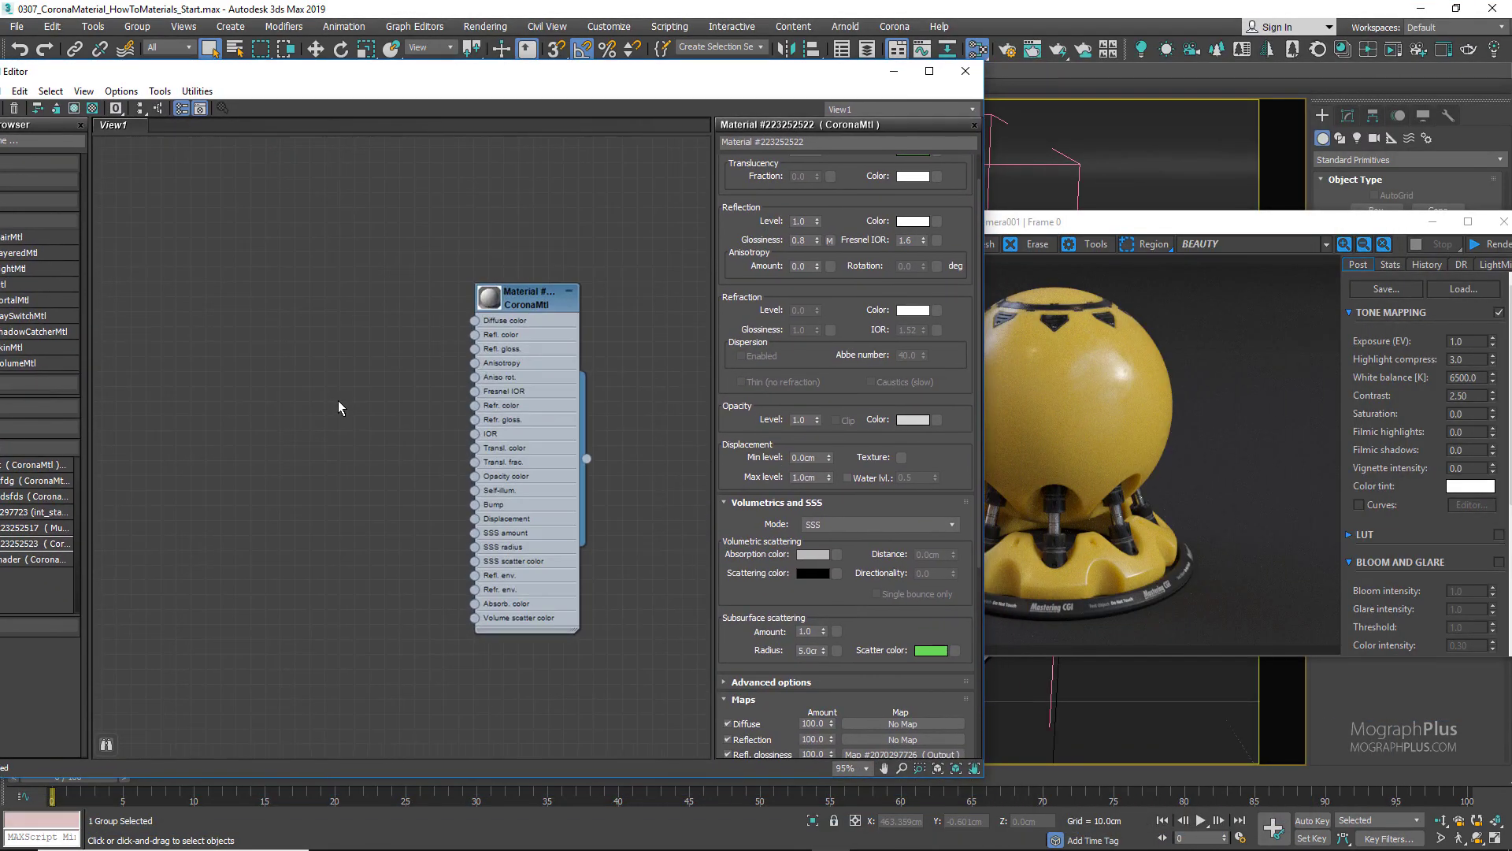
click(1451, 278)
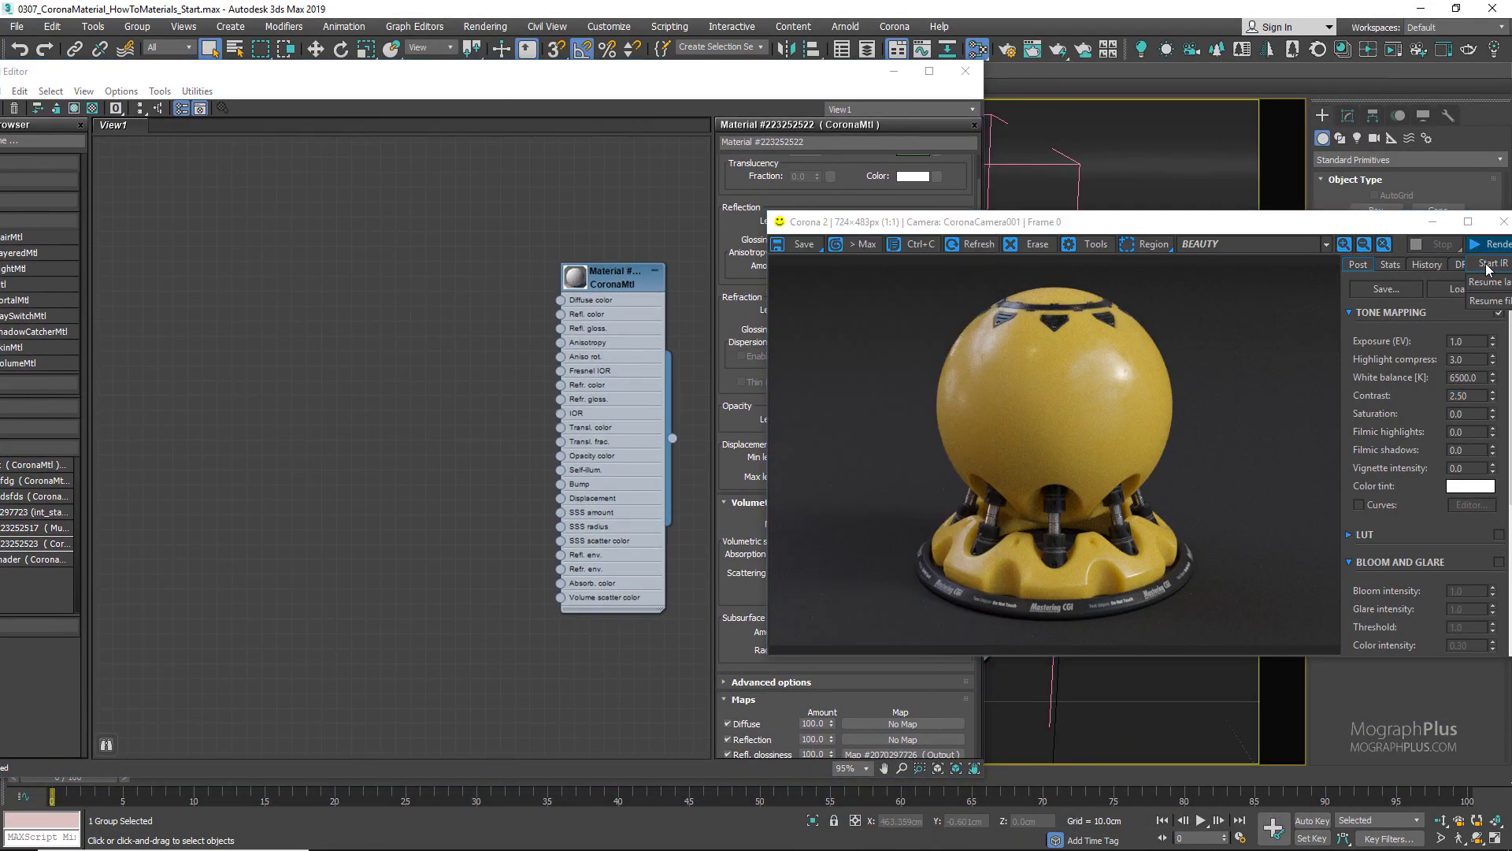
right_click(249, 307)
Load wood_Parquet.png into a new Bitmap node and wire it into the CoronaMtl's Diffuse color
mouse_move(288, 331)
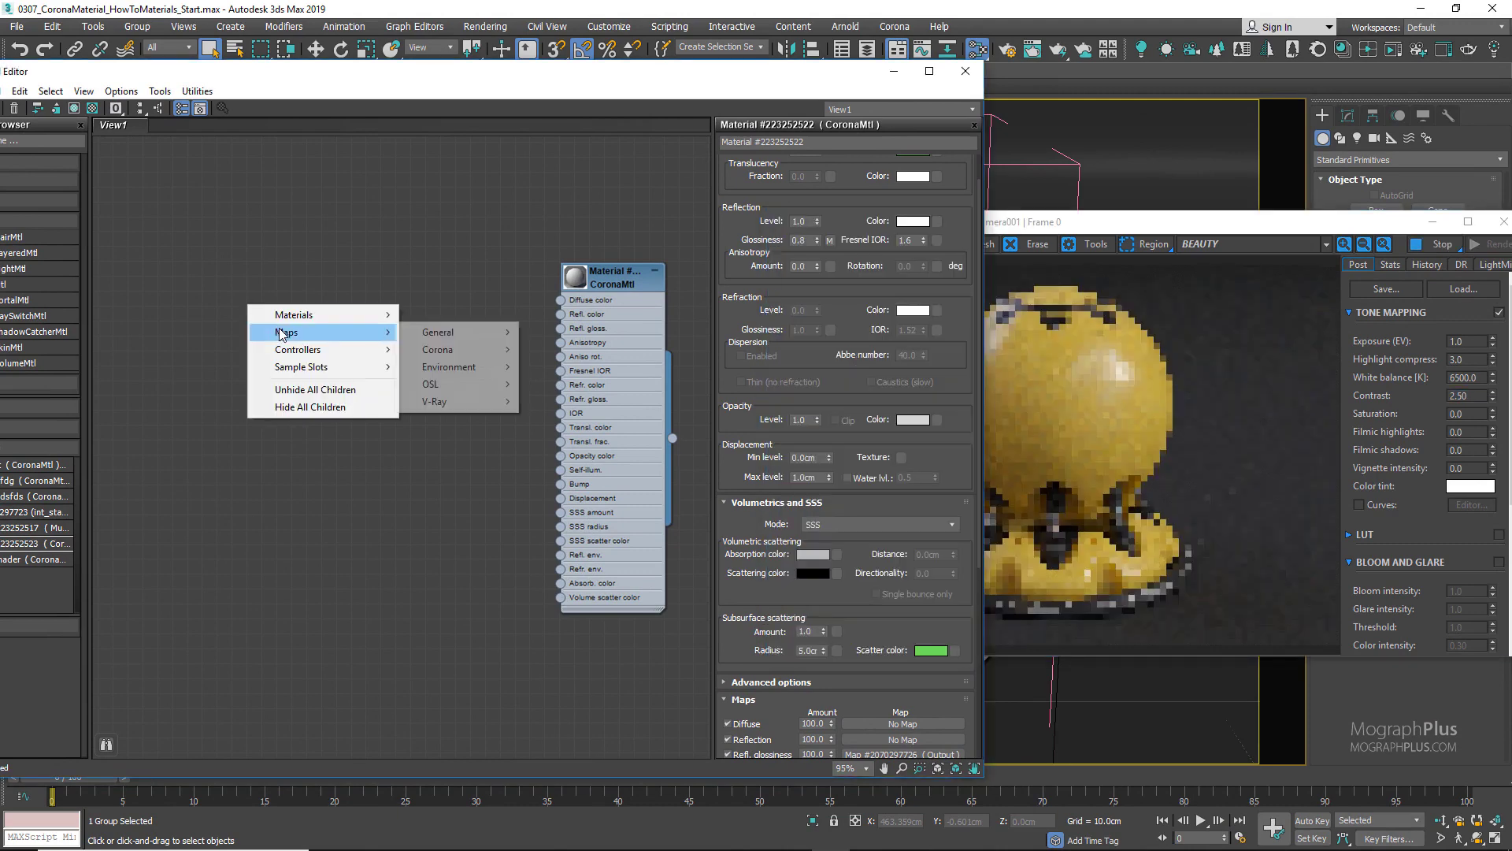
mouse_move(473, 331)
click(545, 275)
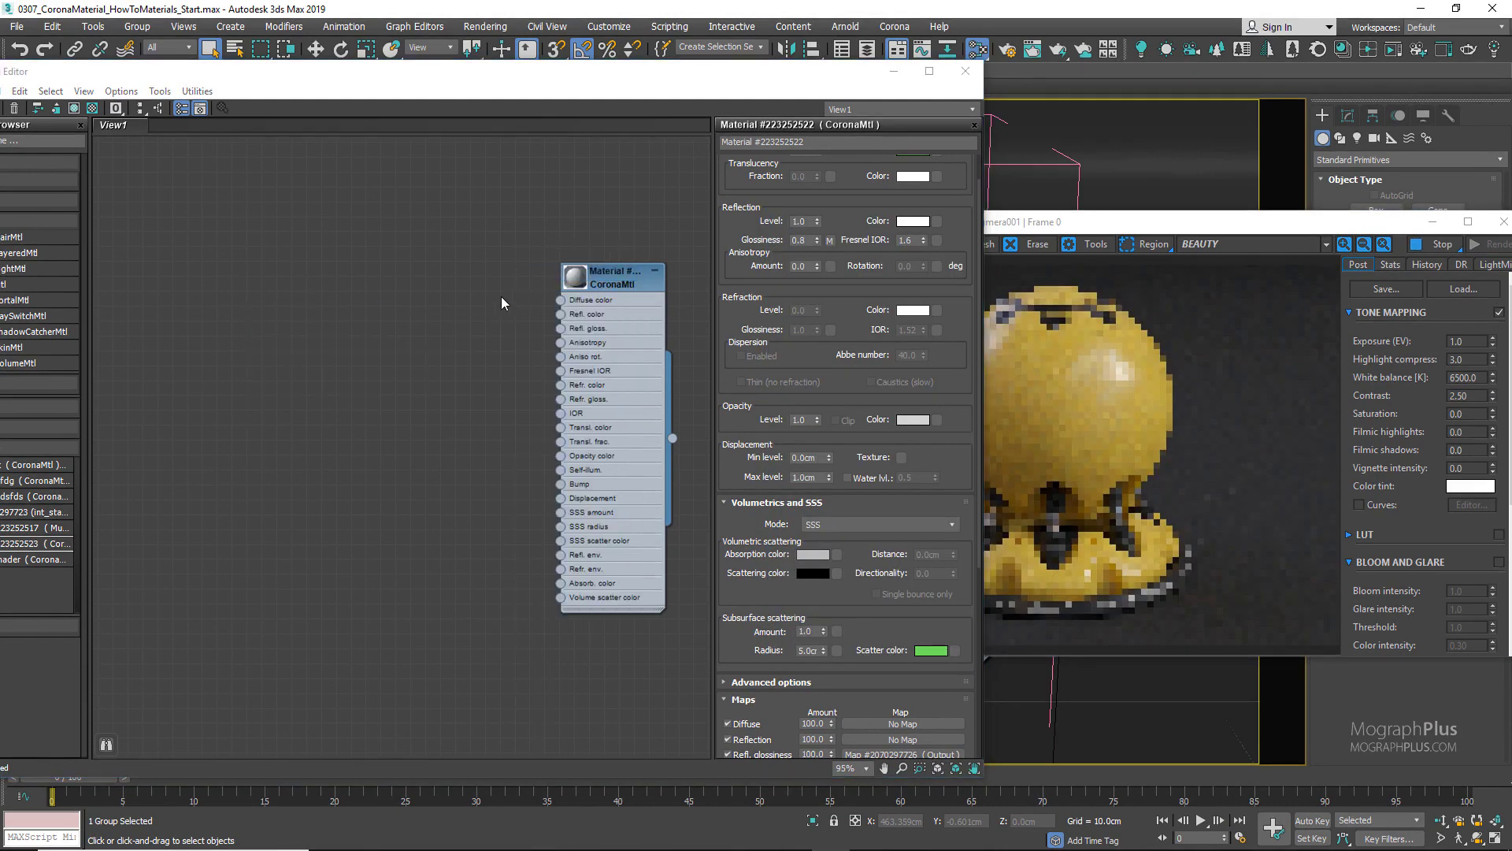
scroll(366, 327, down, 15)
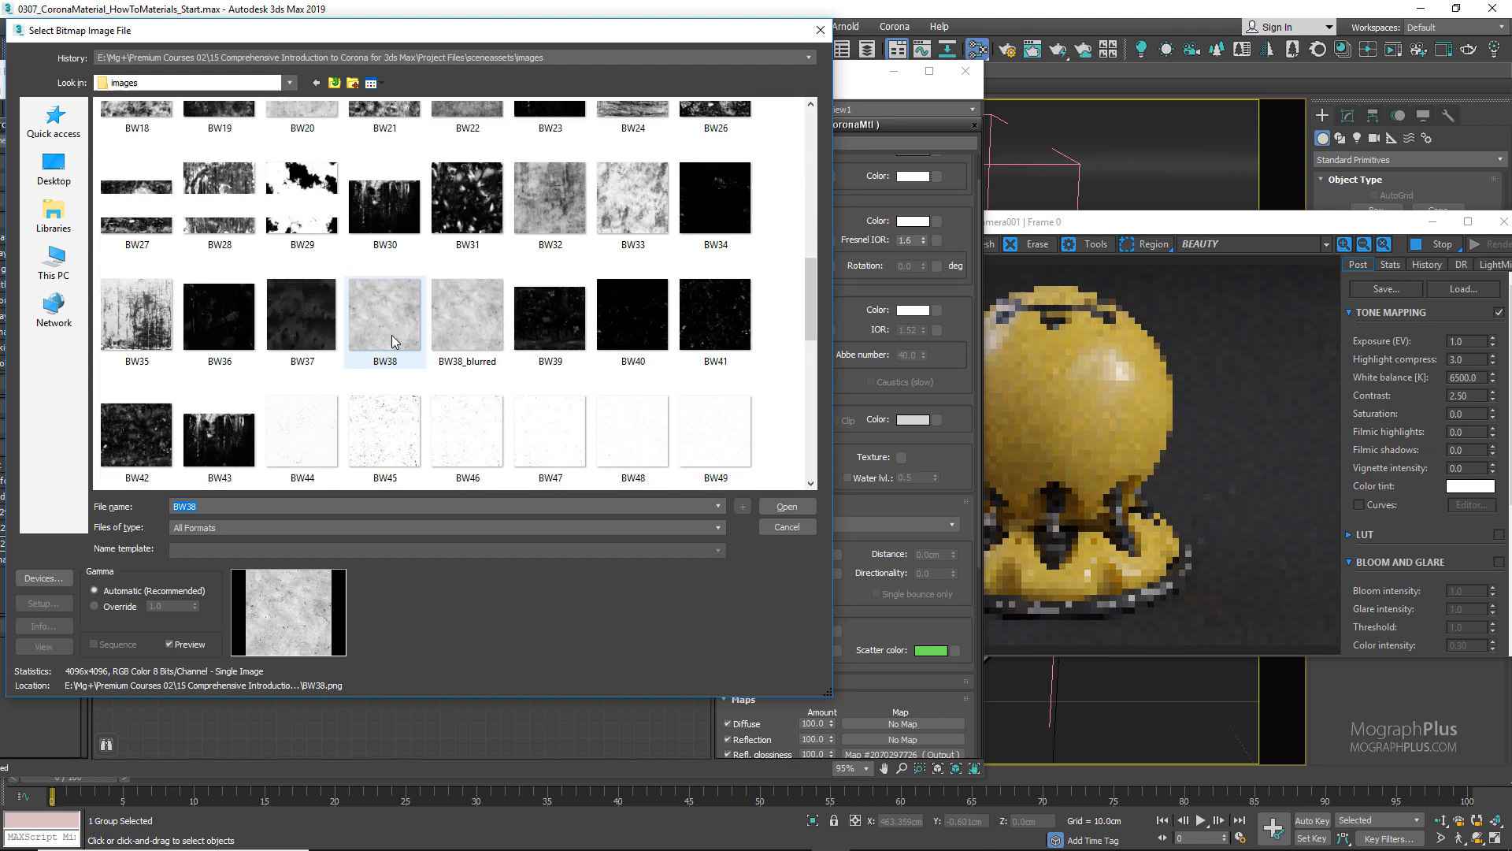
click(237, 417)
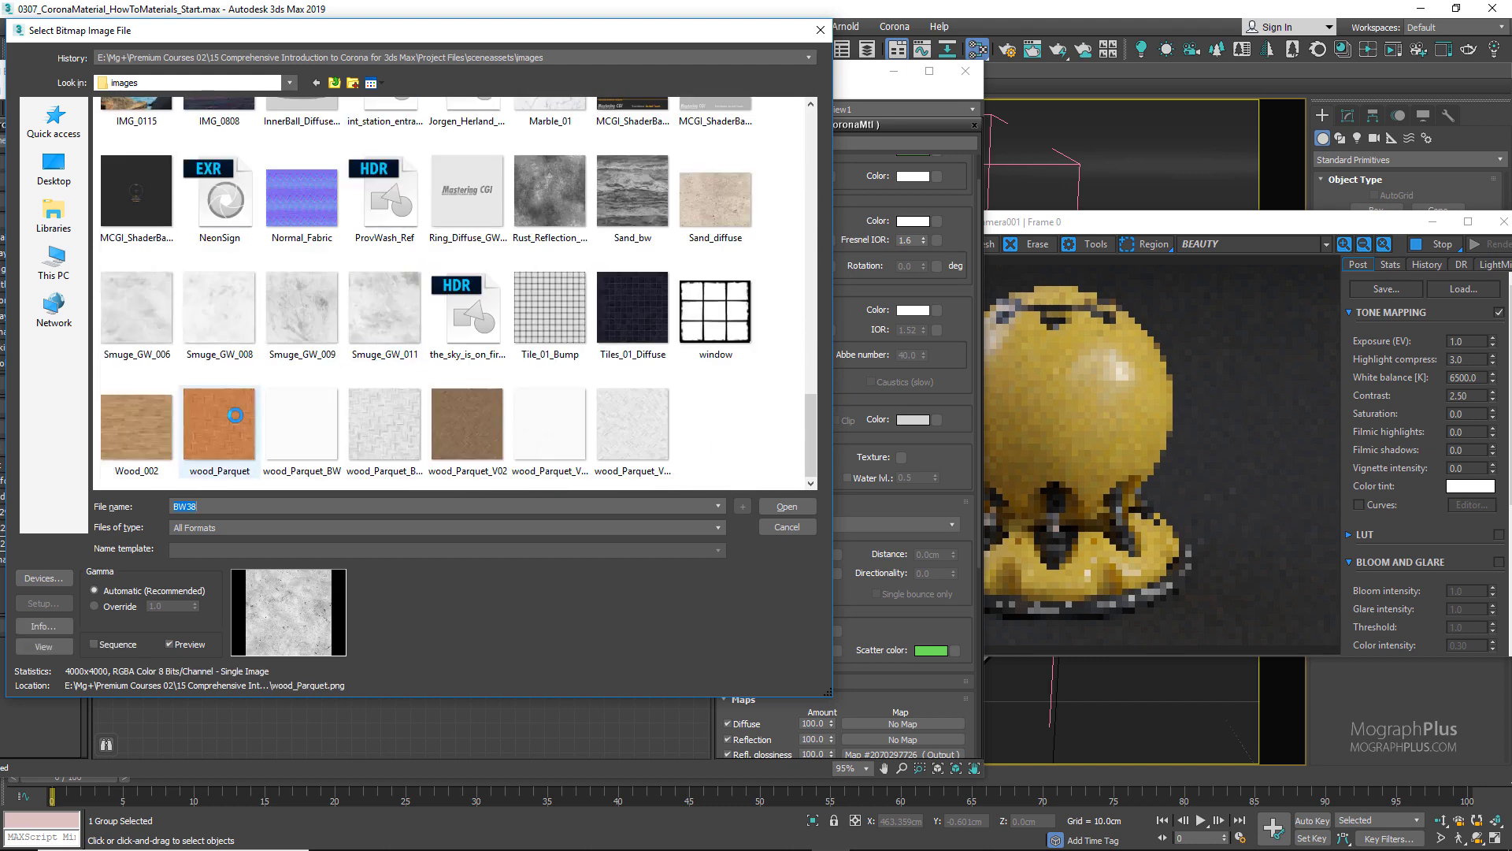
double_click(236, 416)
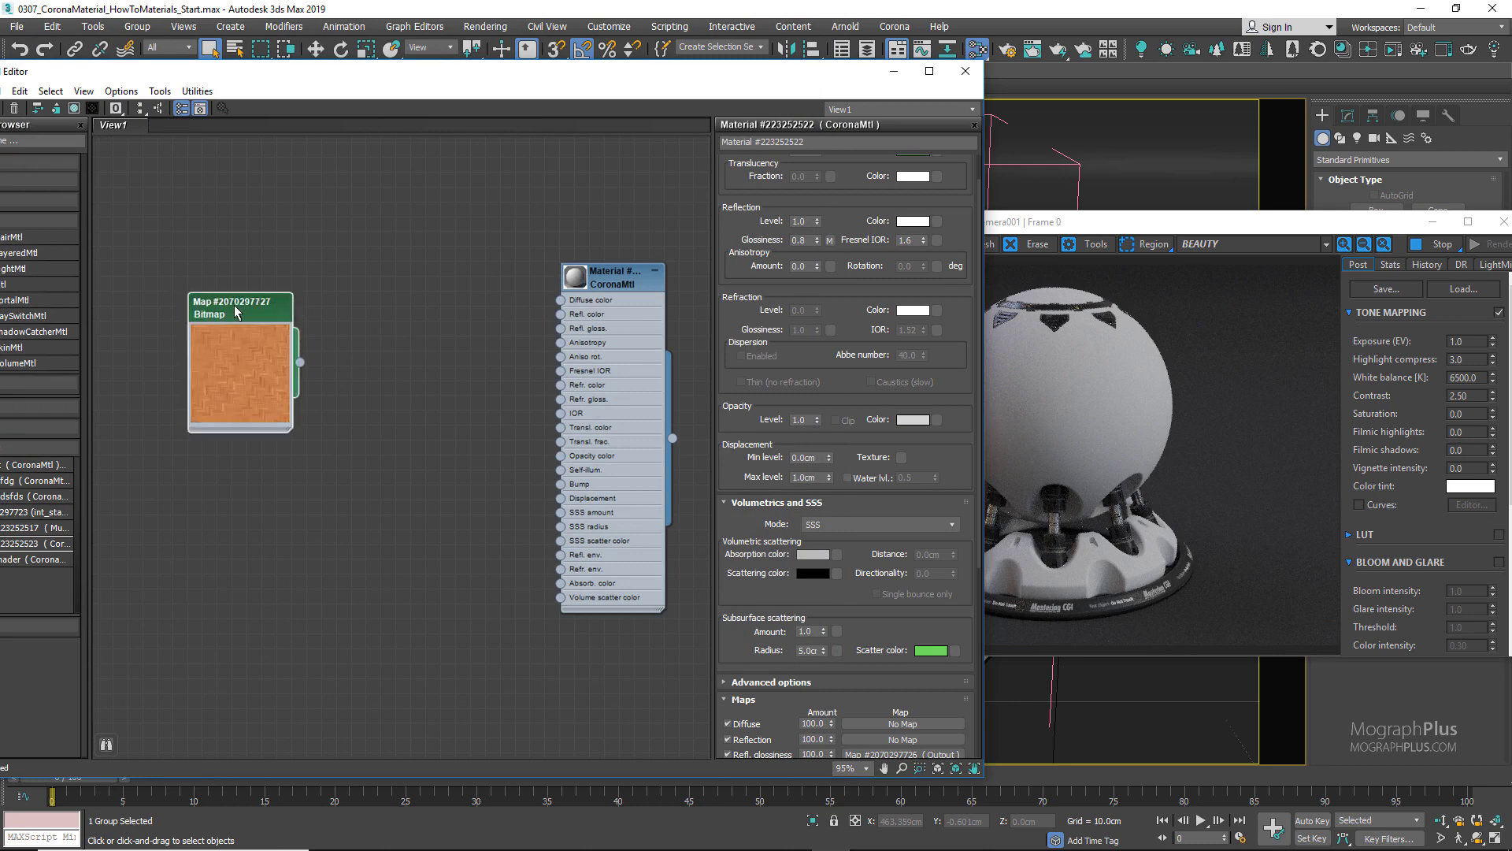
drag(237, 312, 312, 341)
drag(375, 392, 560, 300)
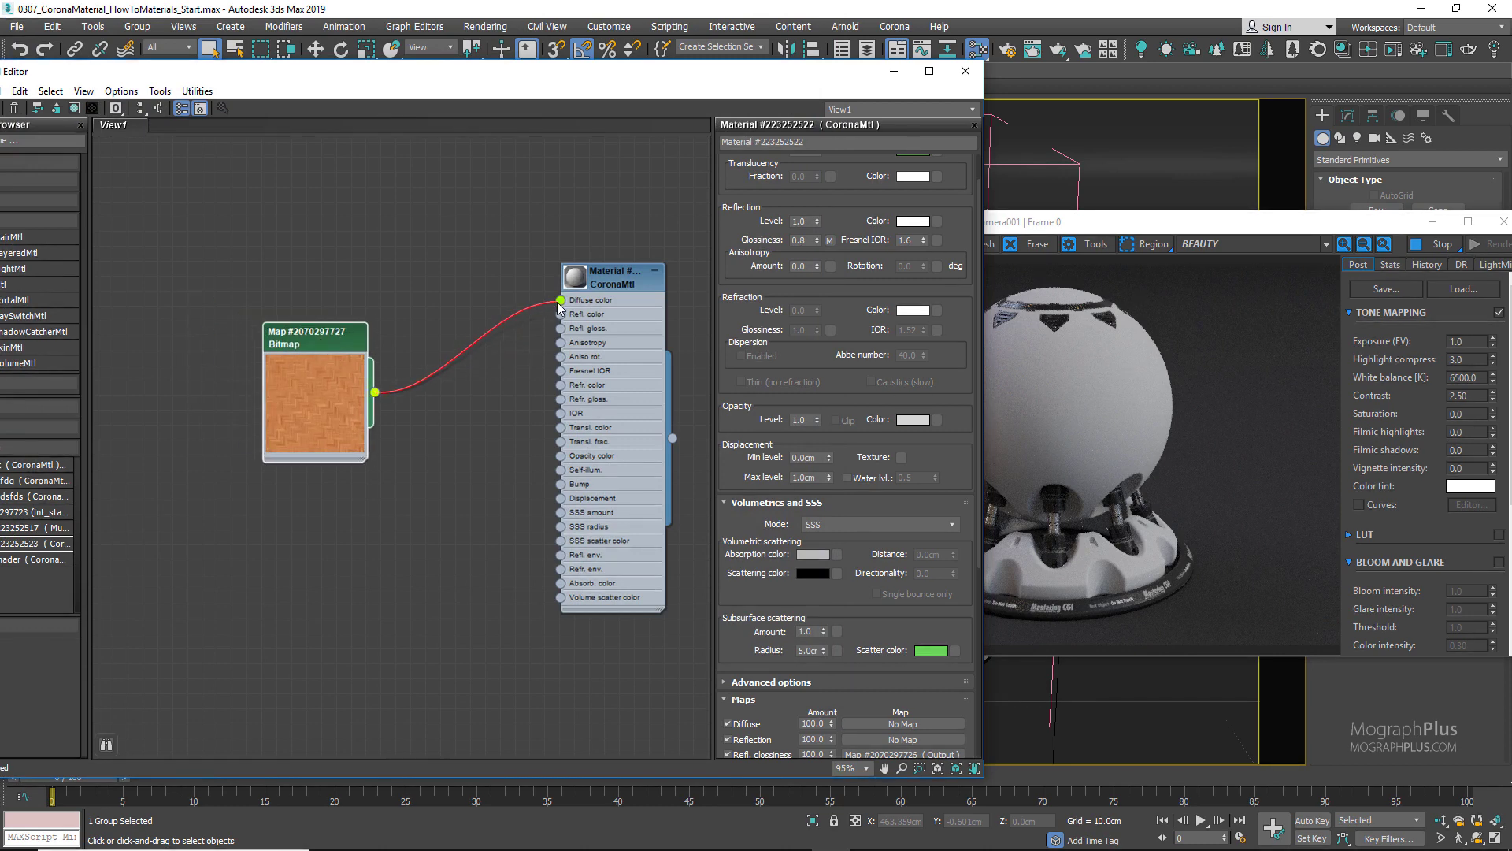
drag(306, 347, 306, 302)
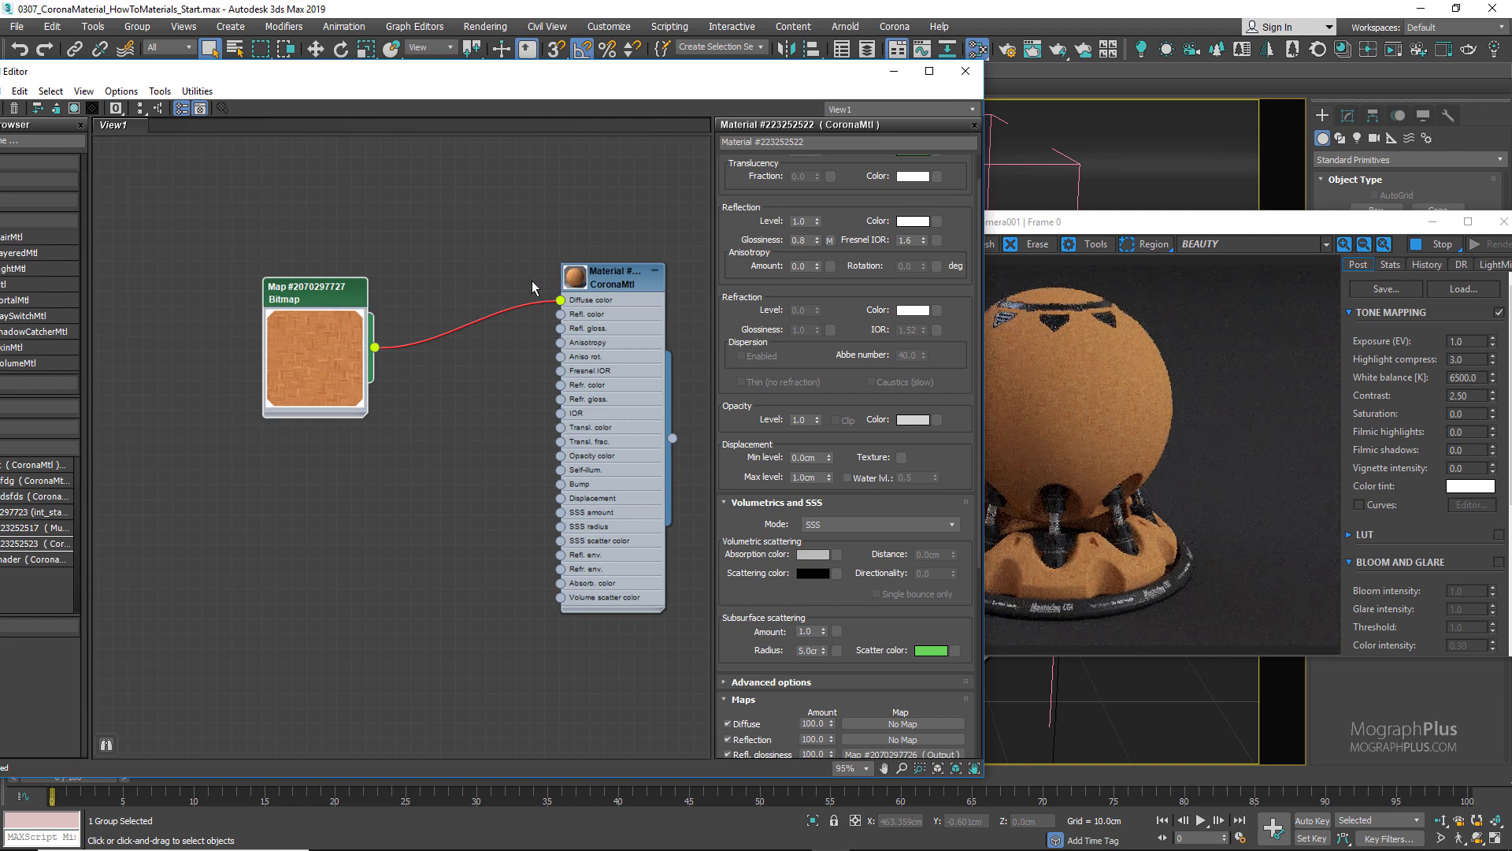
Set the wood_Parquet bitmap's U and V tiling to 0.25
double_click(332, 293)
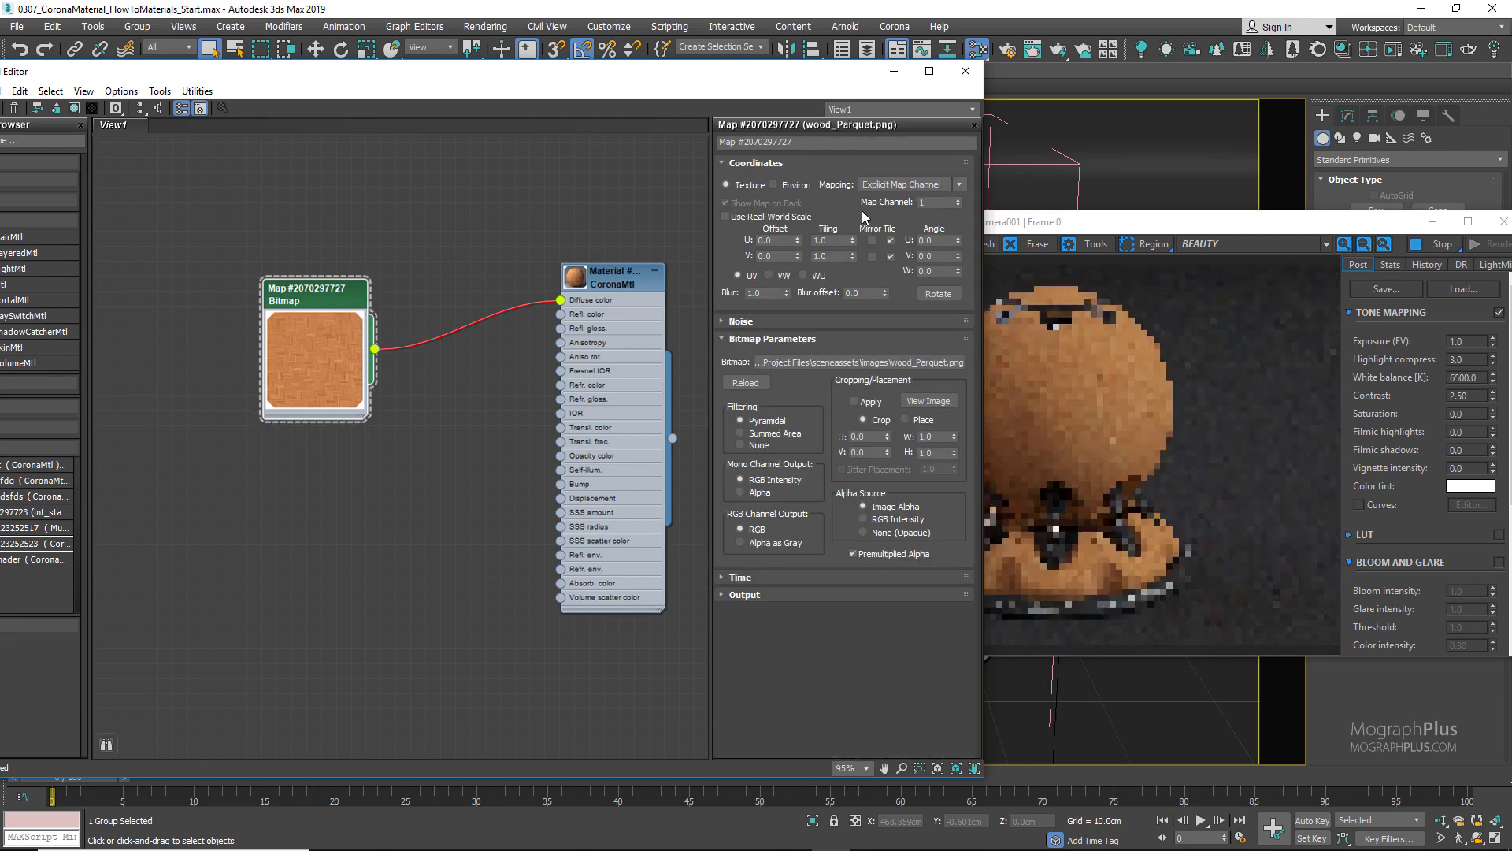
double_click(821, 241)
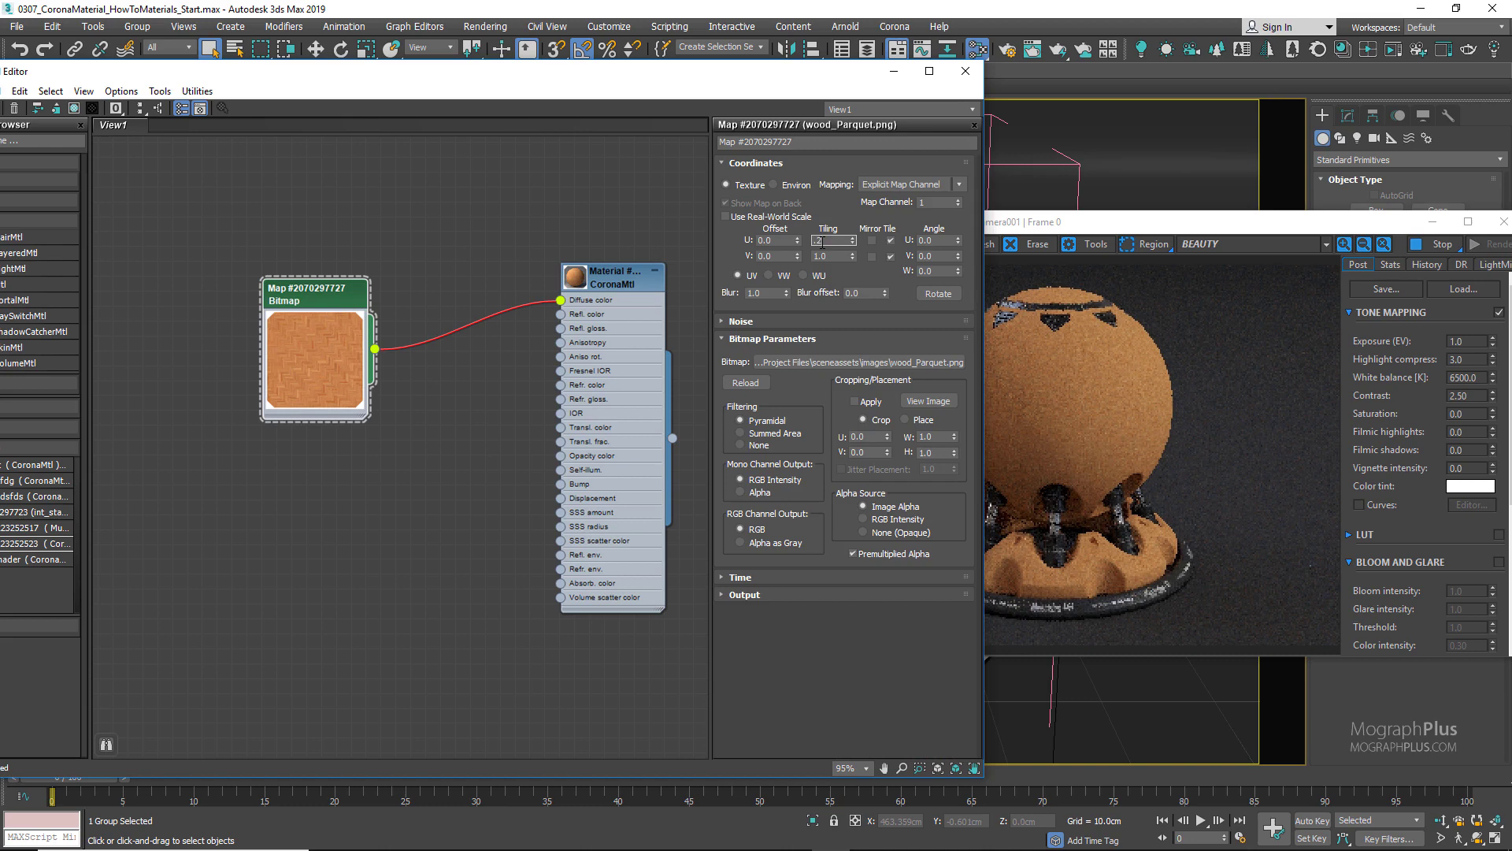
text(0.25)
key(Tab)
text(0.25)
key(Return)
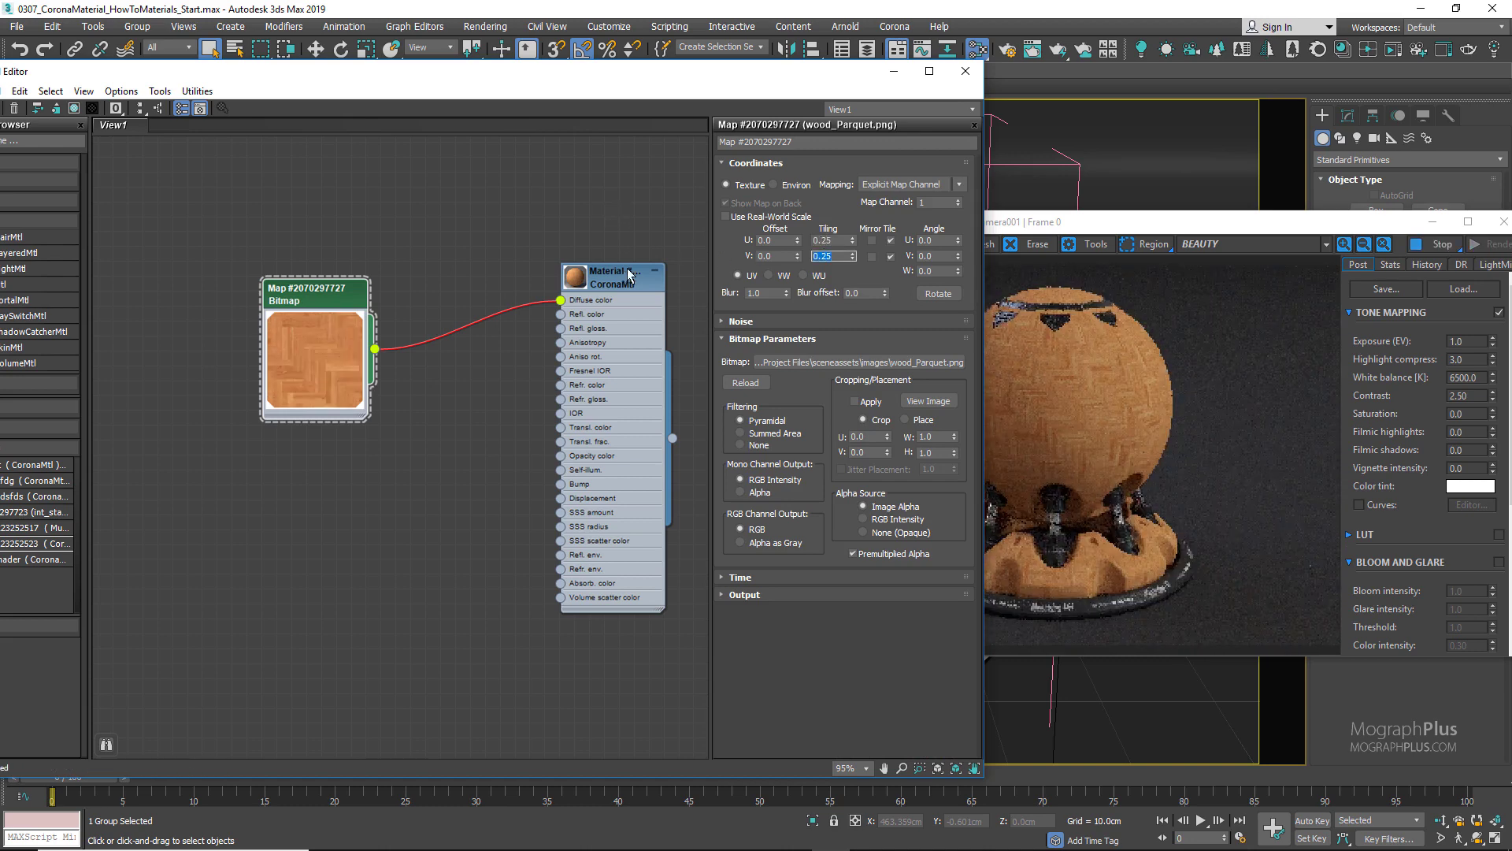
drag(782, 77, 738, 72)
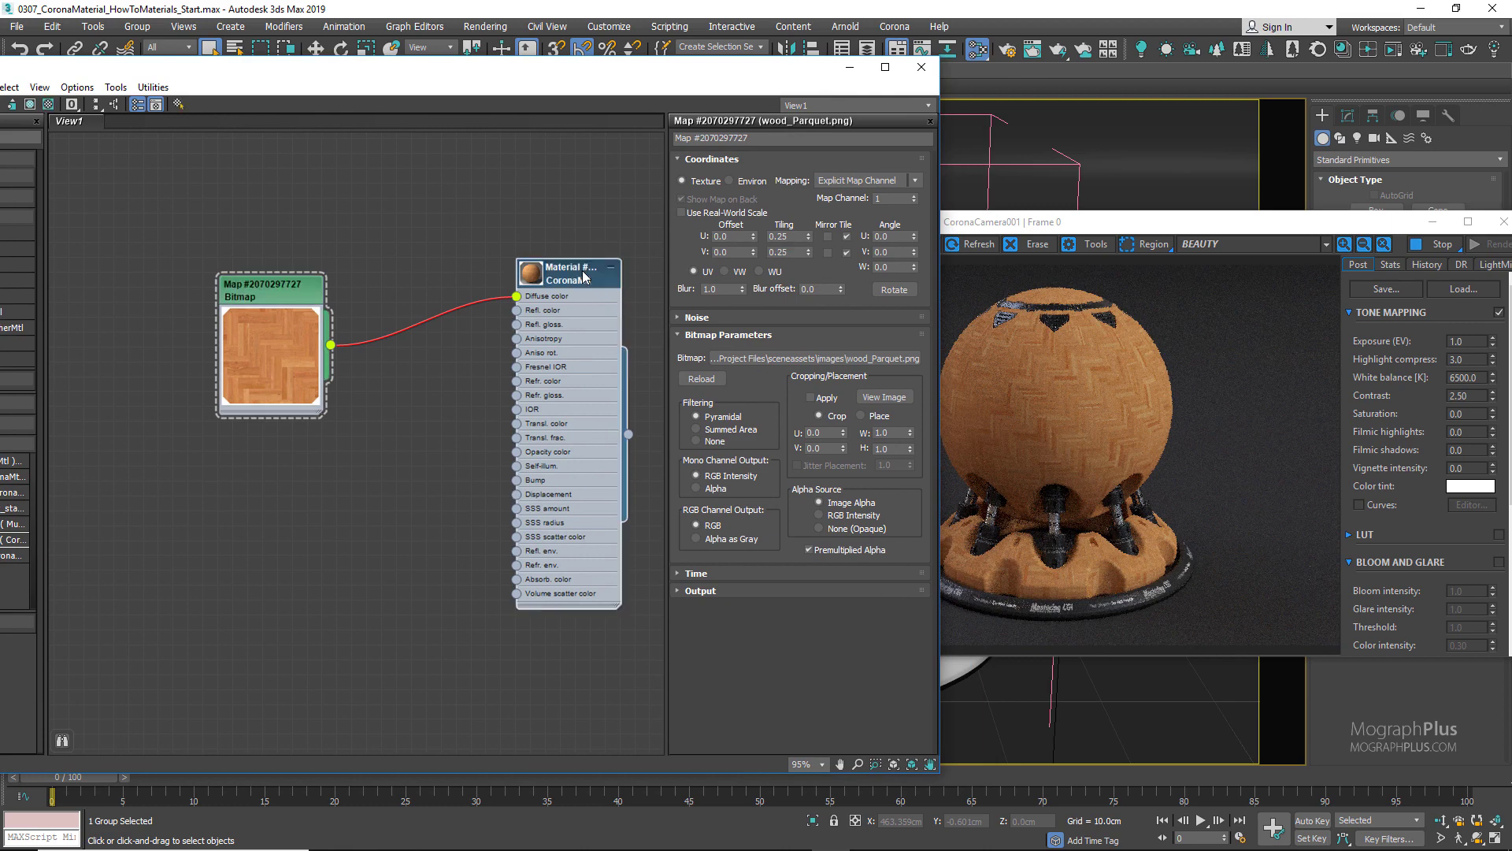
Give the CoronaMtl Reflection Level 1.0 and Fresnel IOR 1.65, then draw a render region around the shader ball
double_click(567, 488)
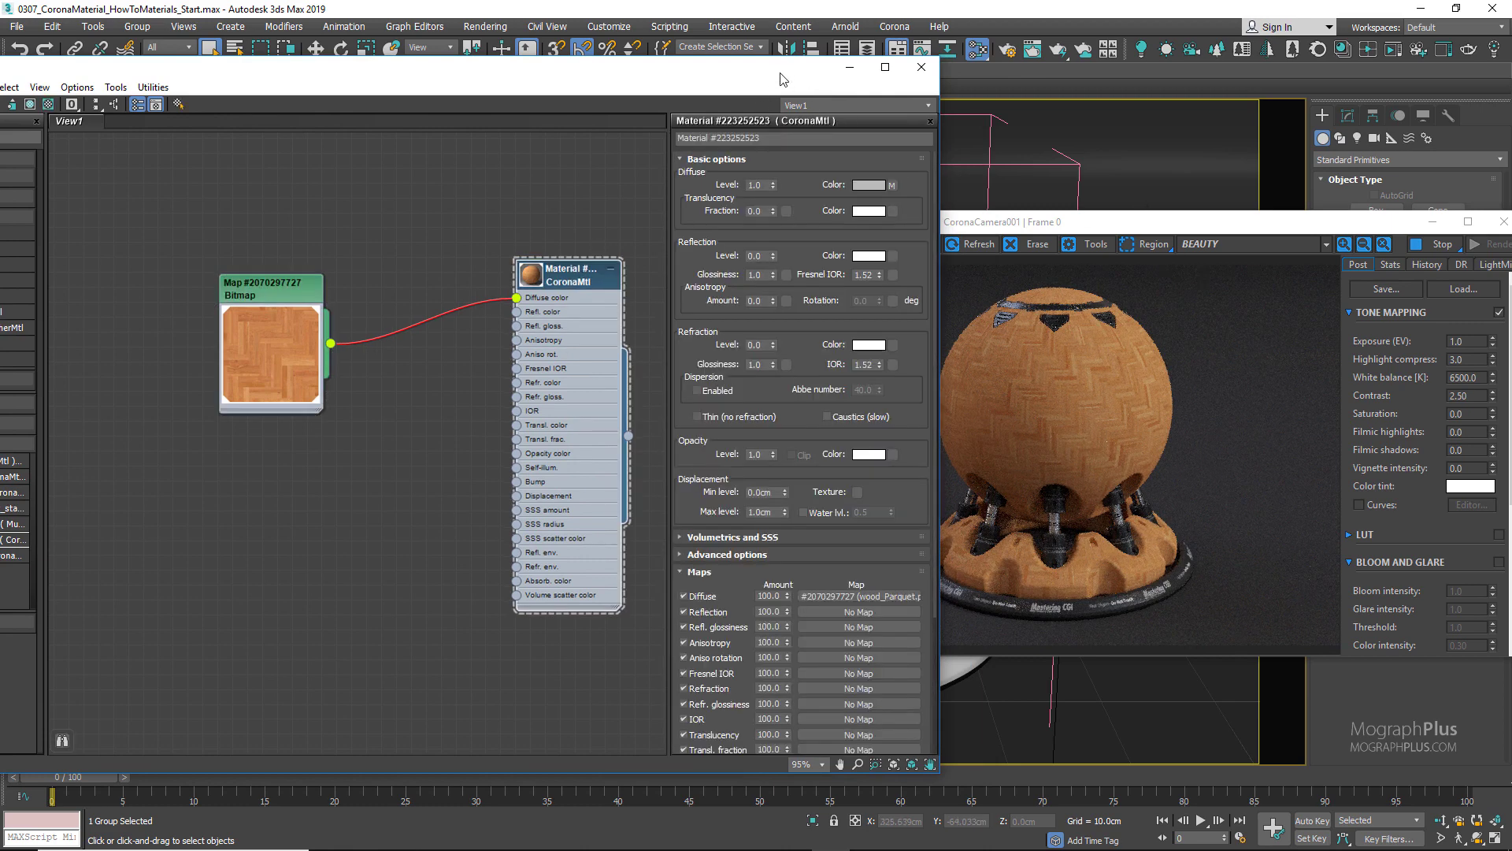
drag(782, 74, 683, 73)
double_click(676, 250)
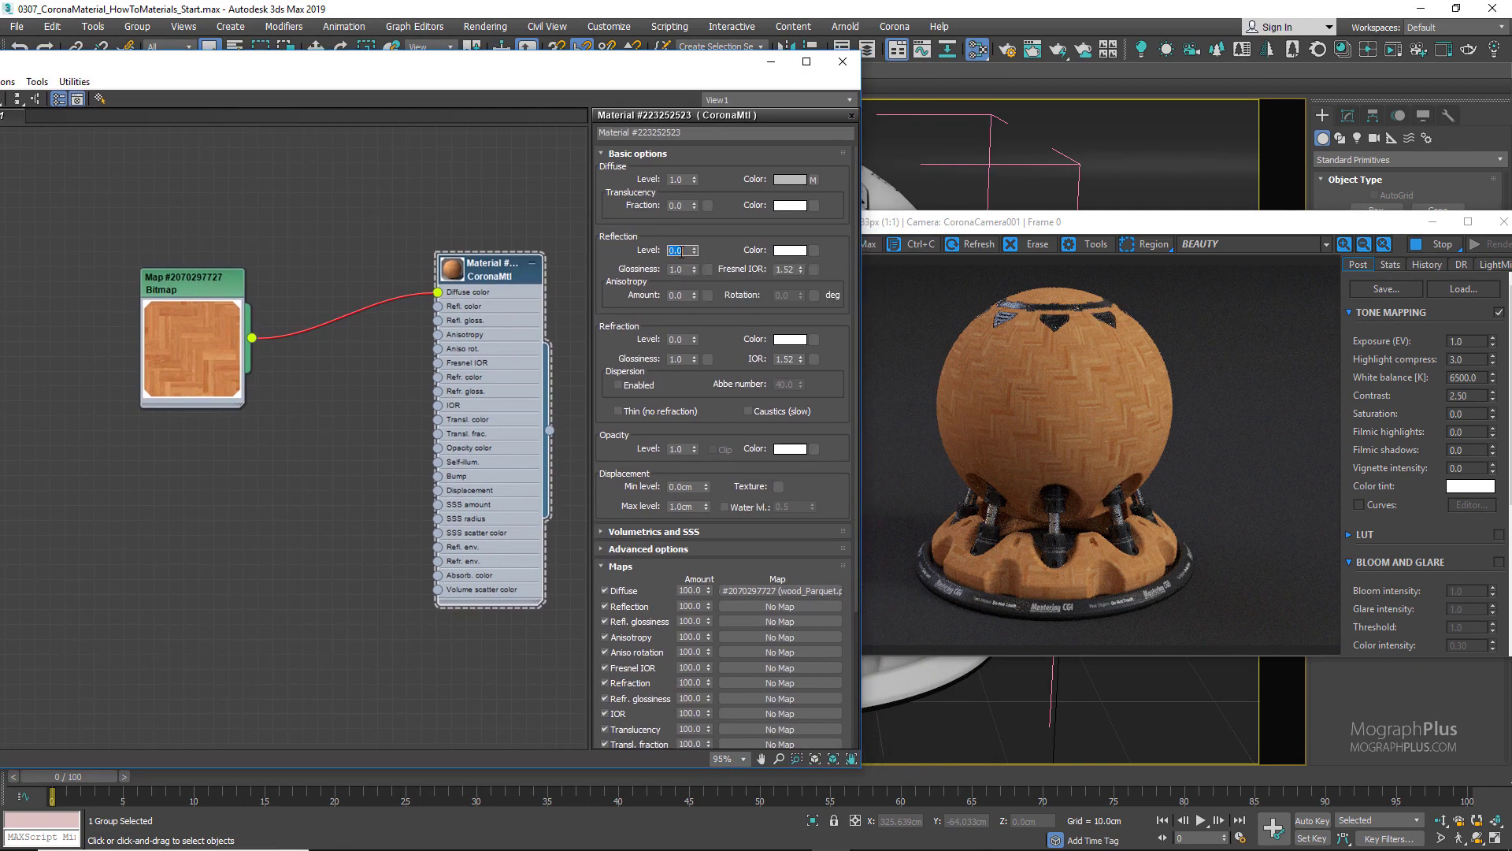
text(1)
key(Return)
double_click(784, 269)
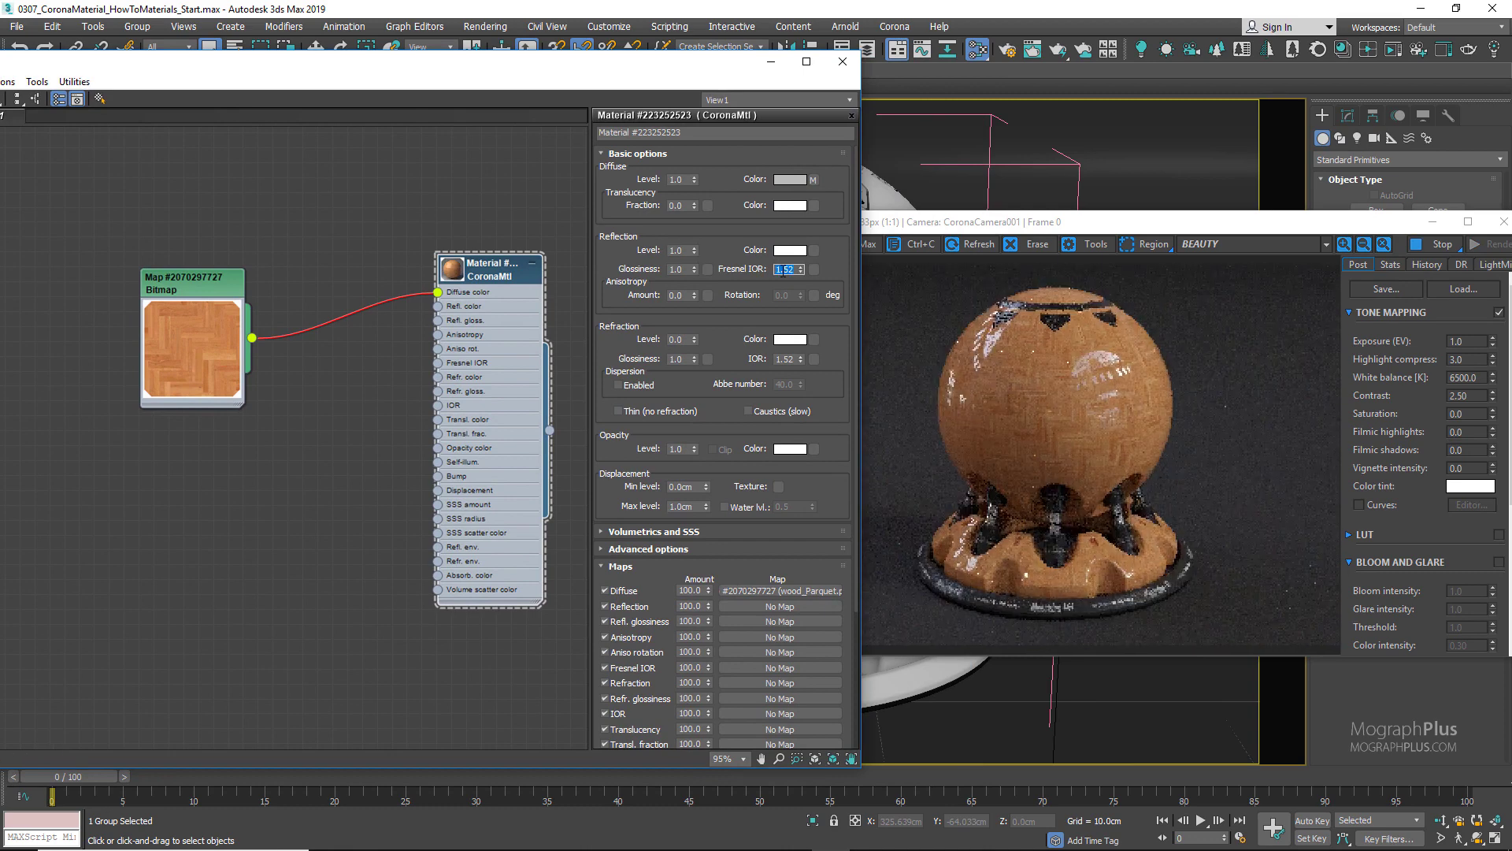
text(1.)
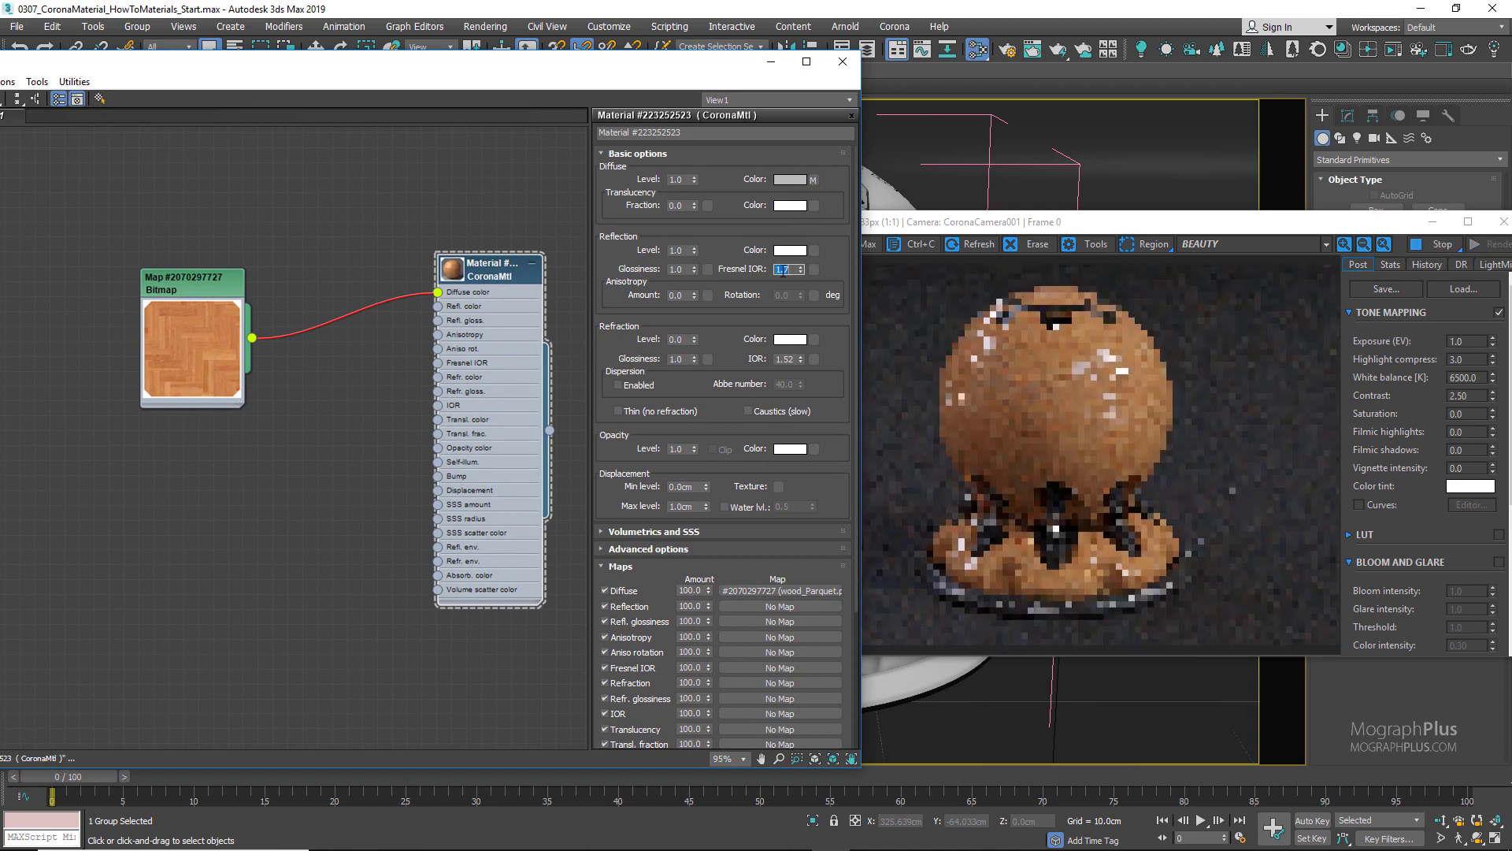
text(65)
key(Return)
click(1127, 244)
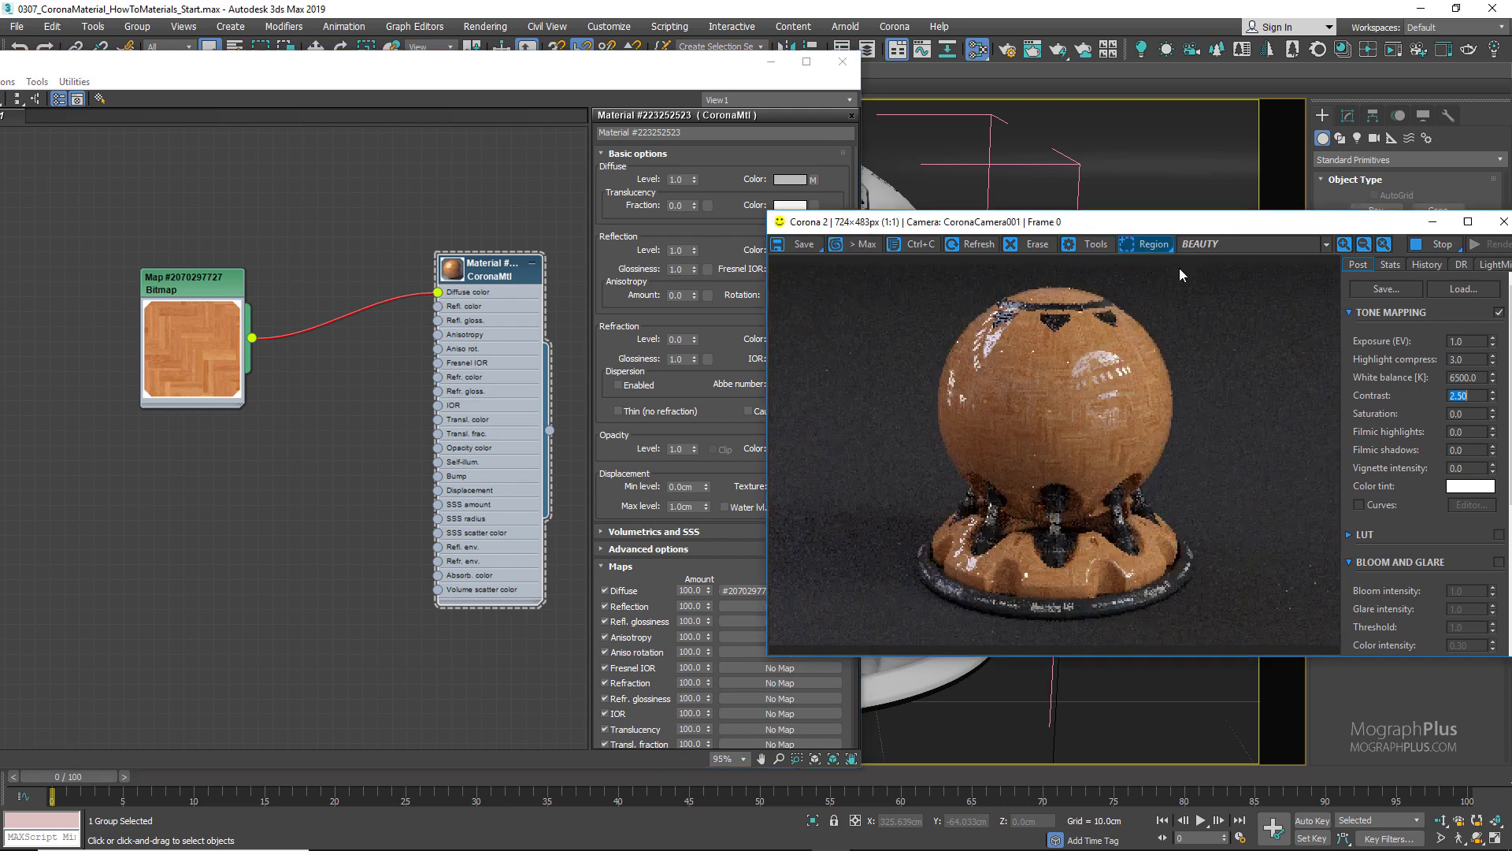
drag(1242, 611, 894, 282)
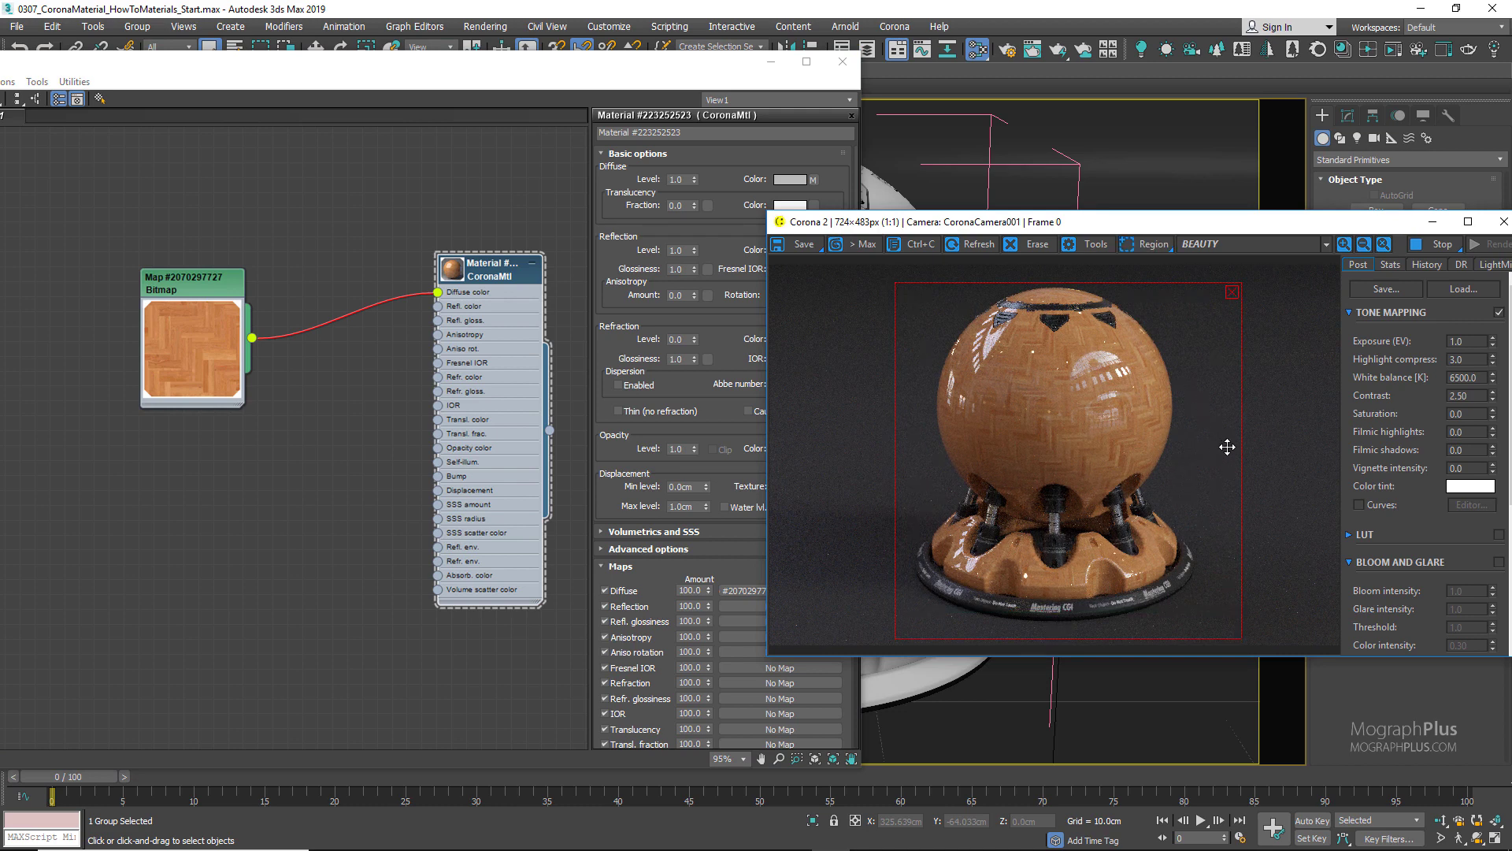
Narrow the render region, clone the parquet bitmap node below, and pick wood_Parquet_BW_02 for the copy
drag(1242, 443, 1201, 442)
mouse_move(196, 290)
shift+mouse_down()
mouse_move(163, 520)
mouse_move(166, 482)
shift+mouse_up()
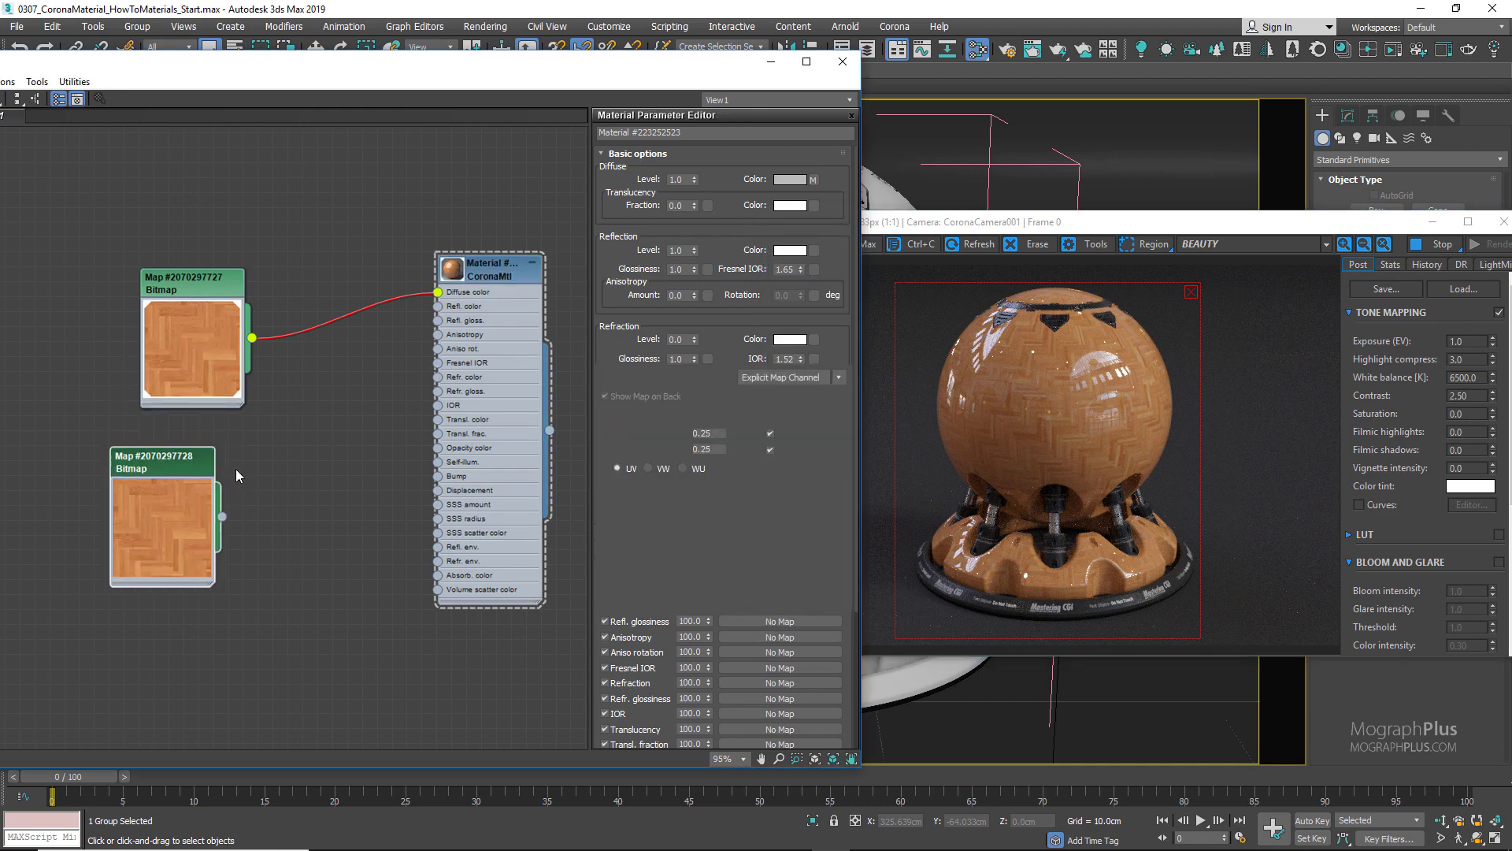
double_click(165, 482)
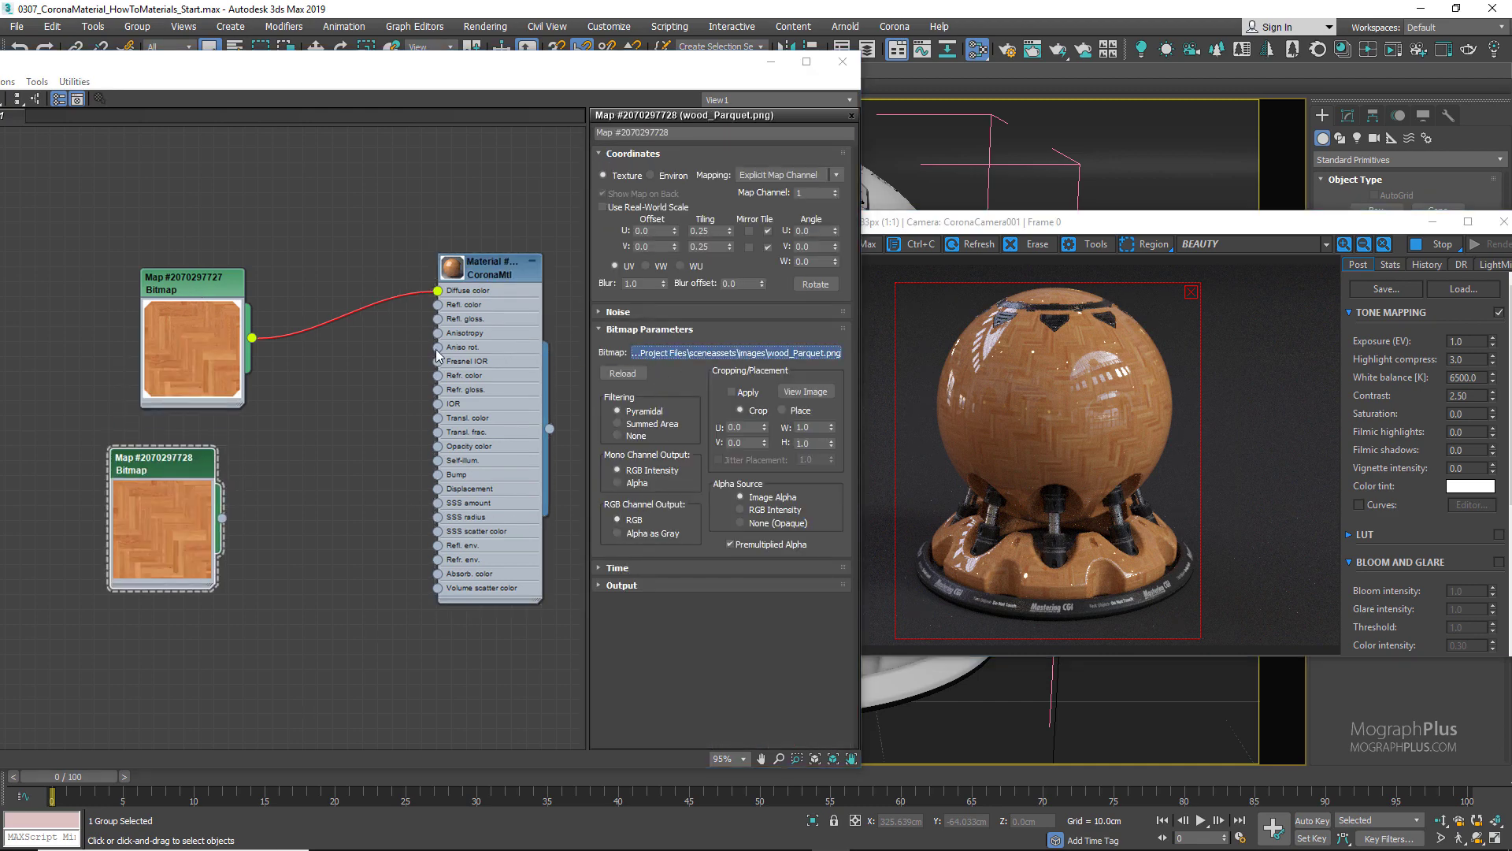
click(665, 353)
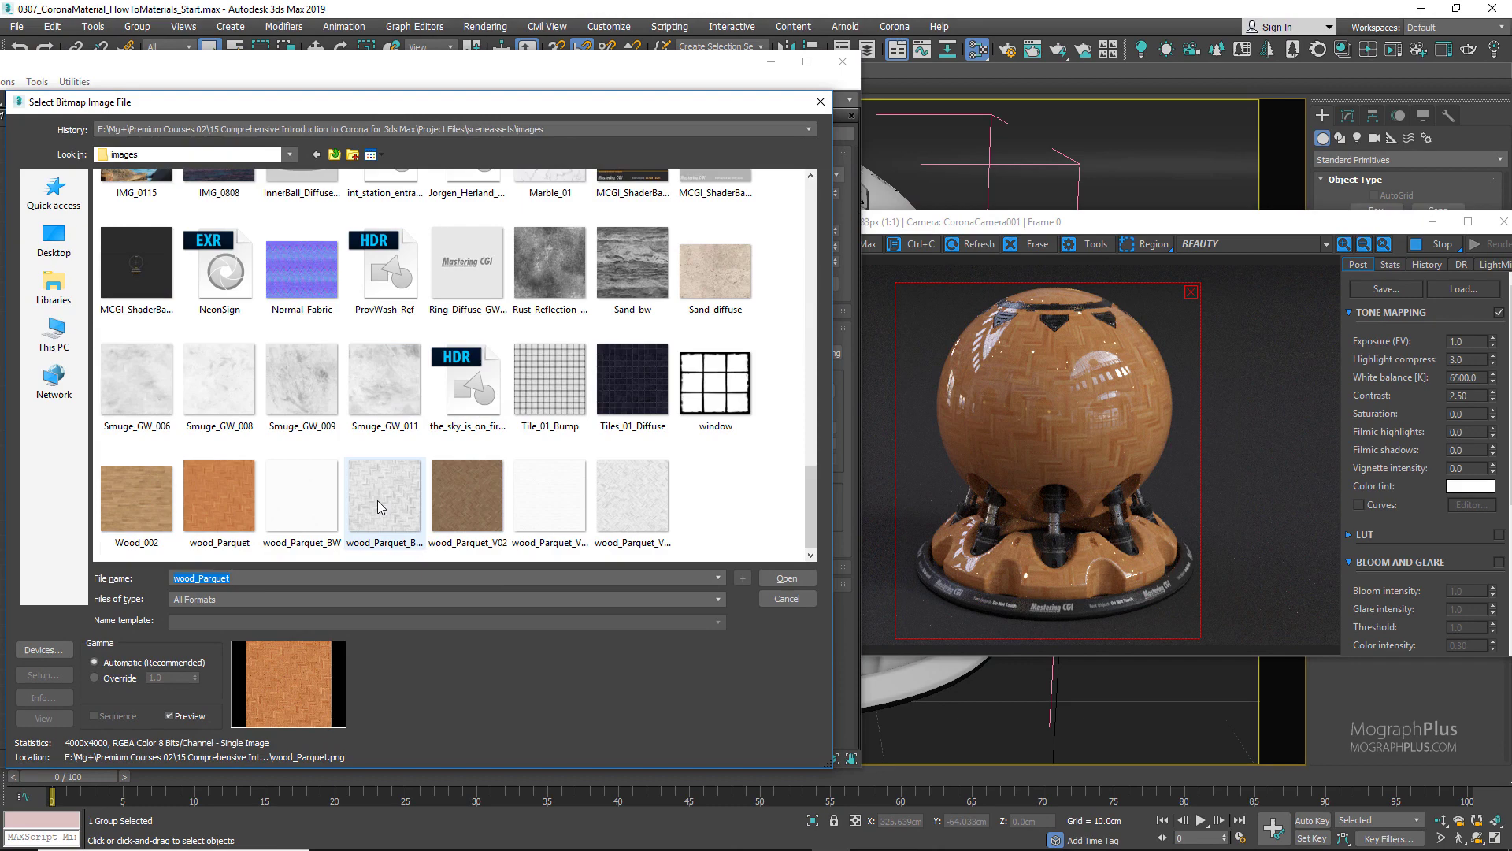
click(382, 501)
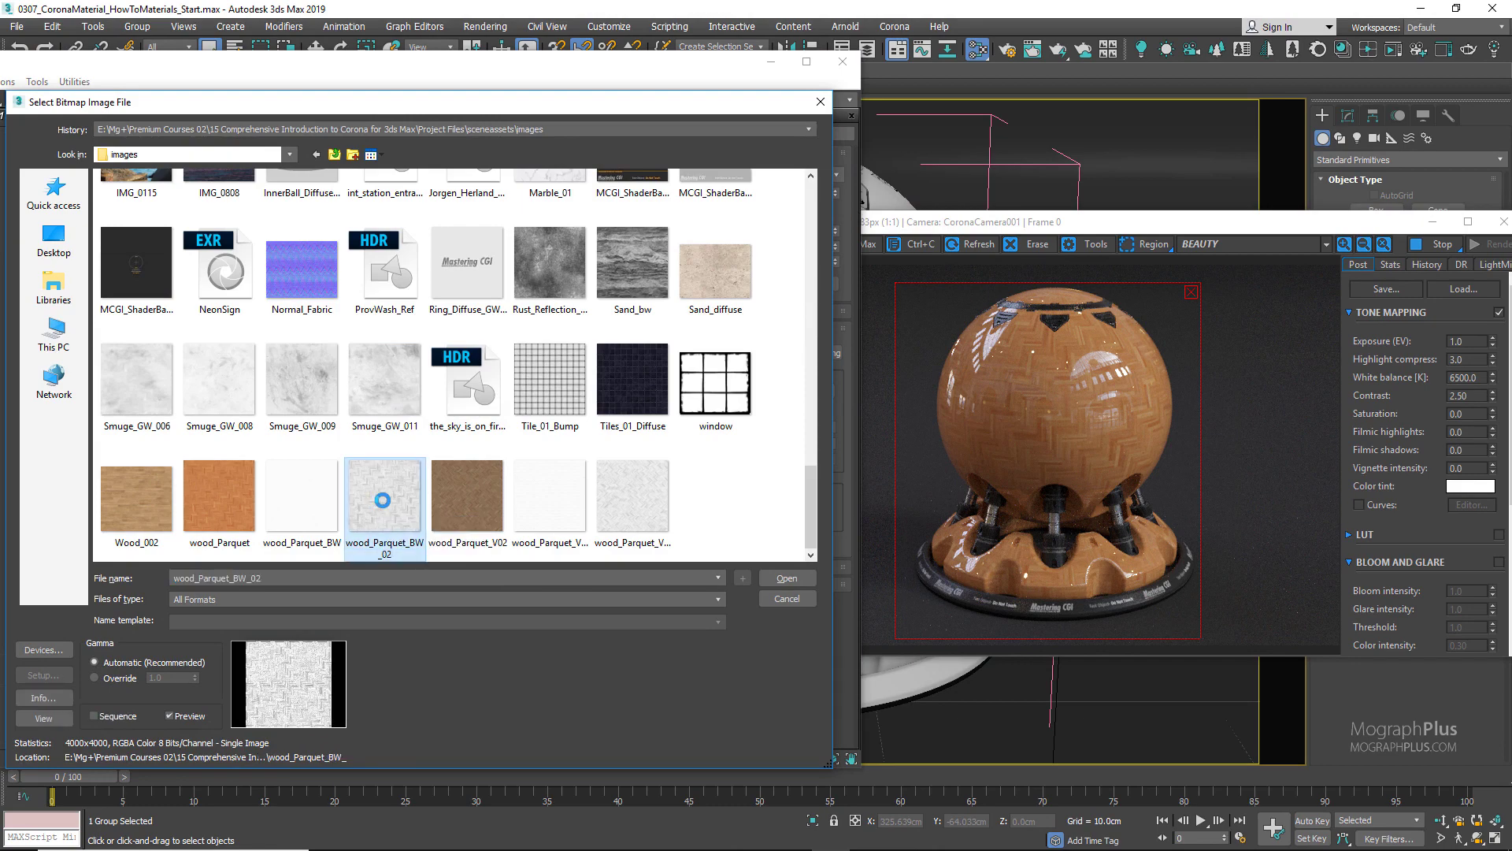
Feed the BW bitmap into a new CoronaColorCorrect node wired into the material's Refl. gloss
key(Escape)
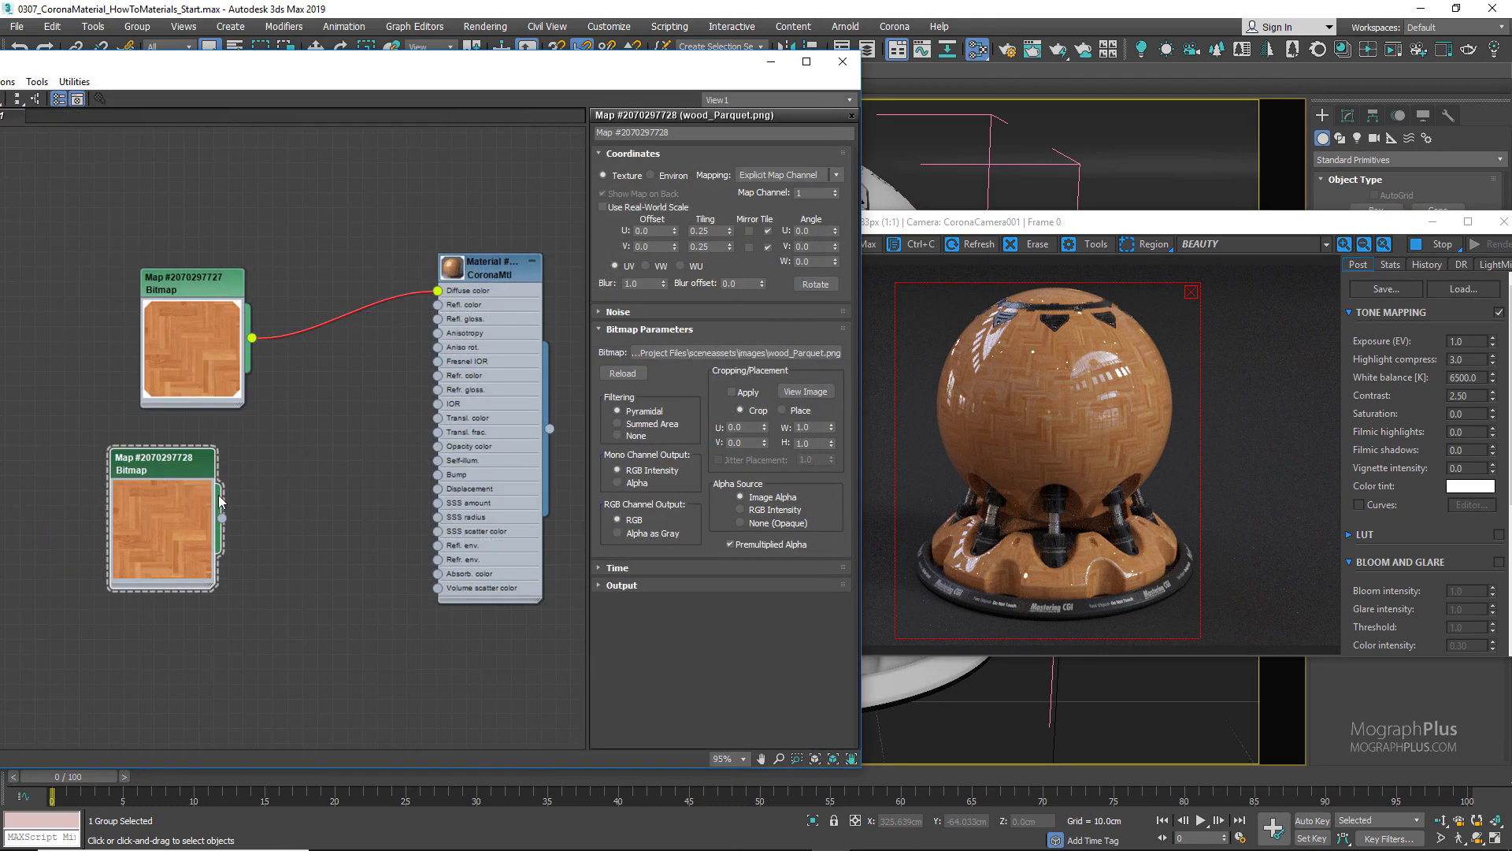
right_click(267, 485)
mouse_move(346, 510)
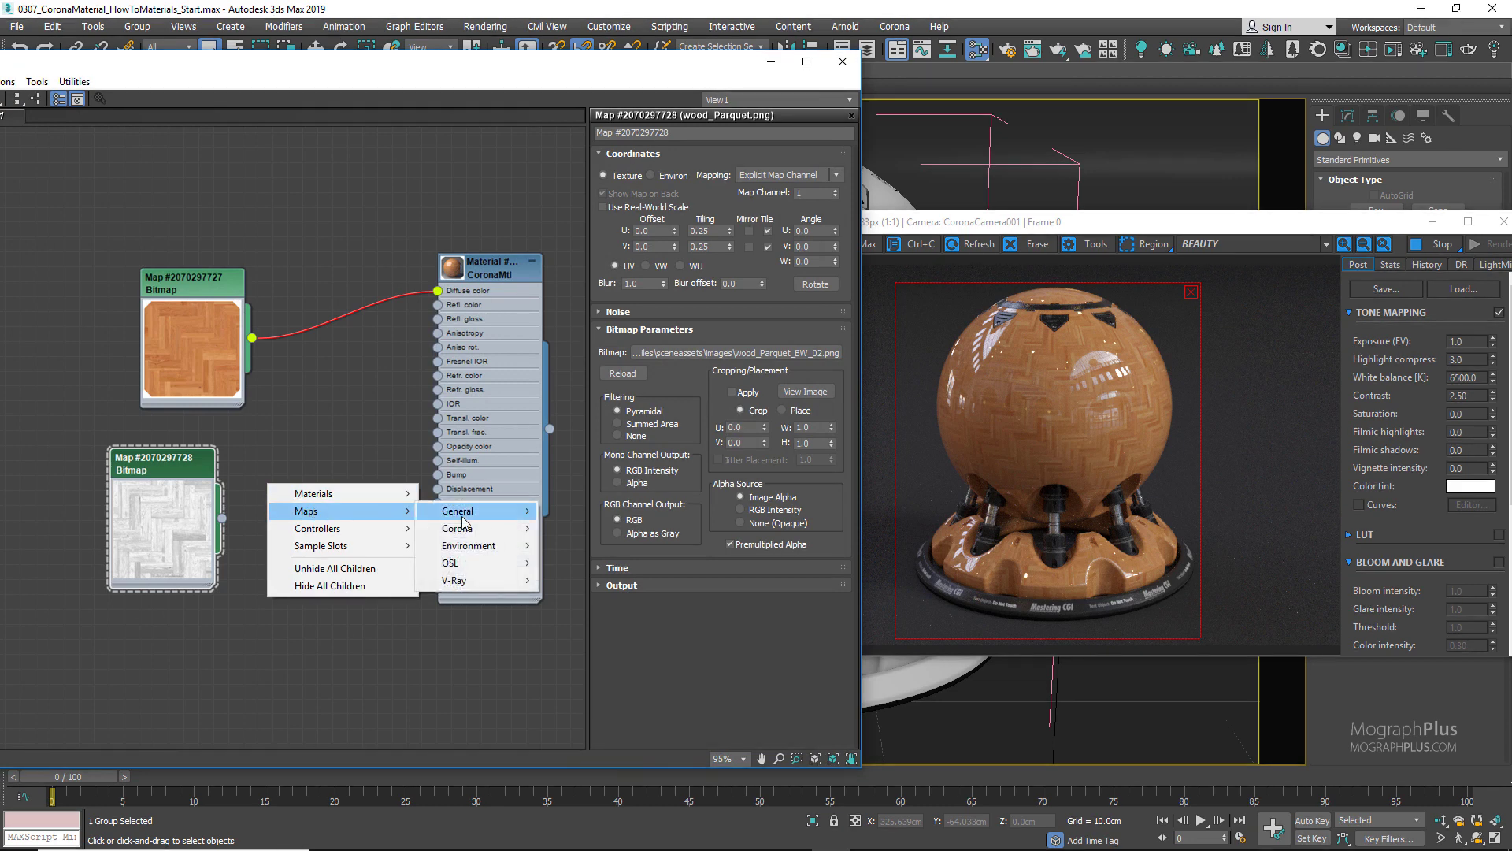
mouse_move(465, 528)
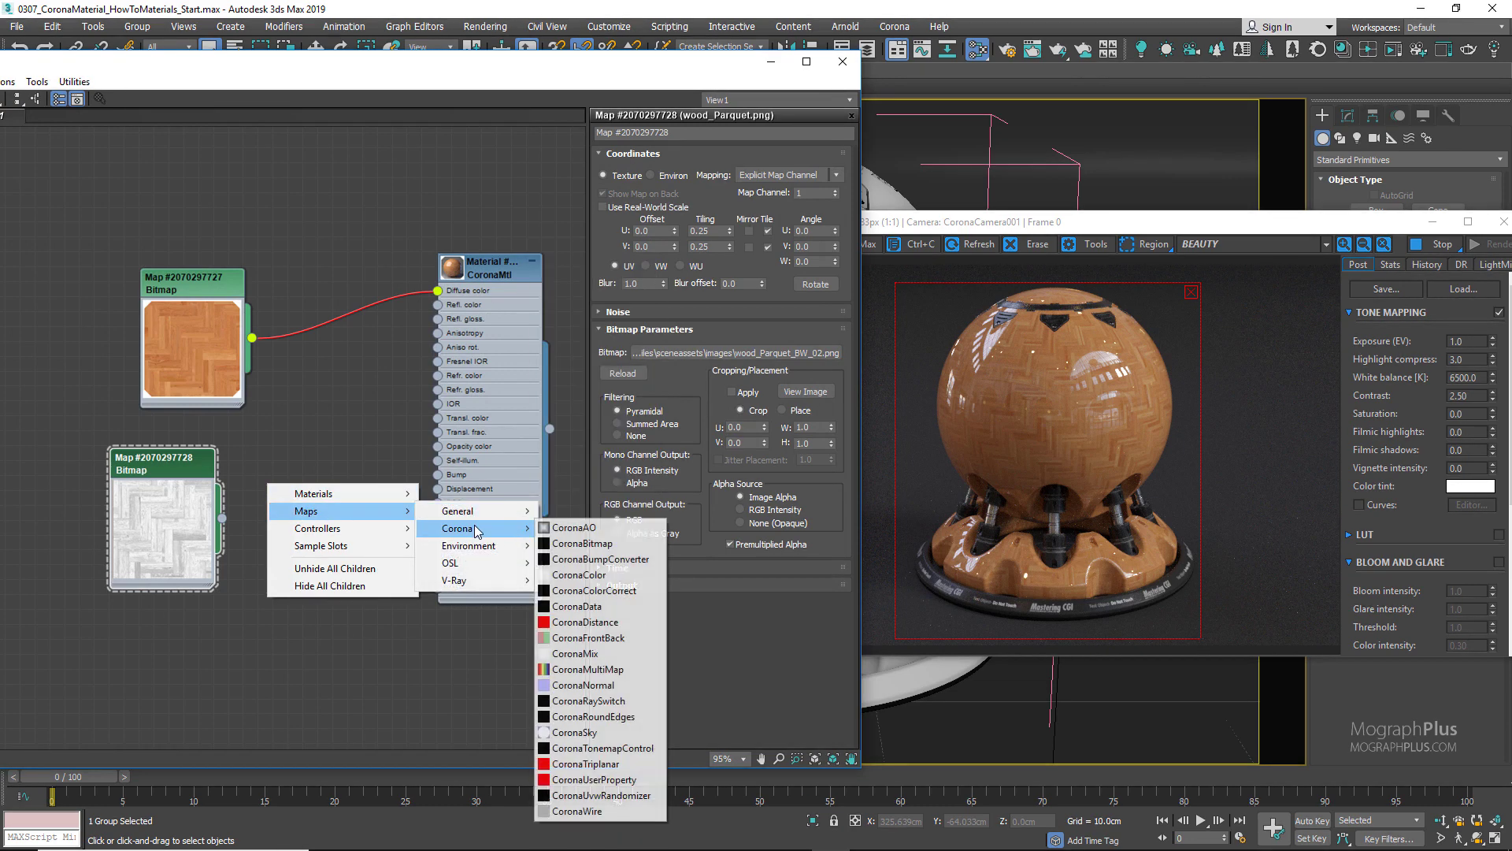
click(626, 575)
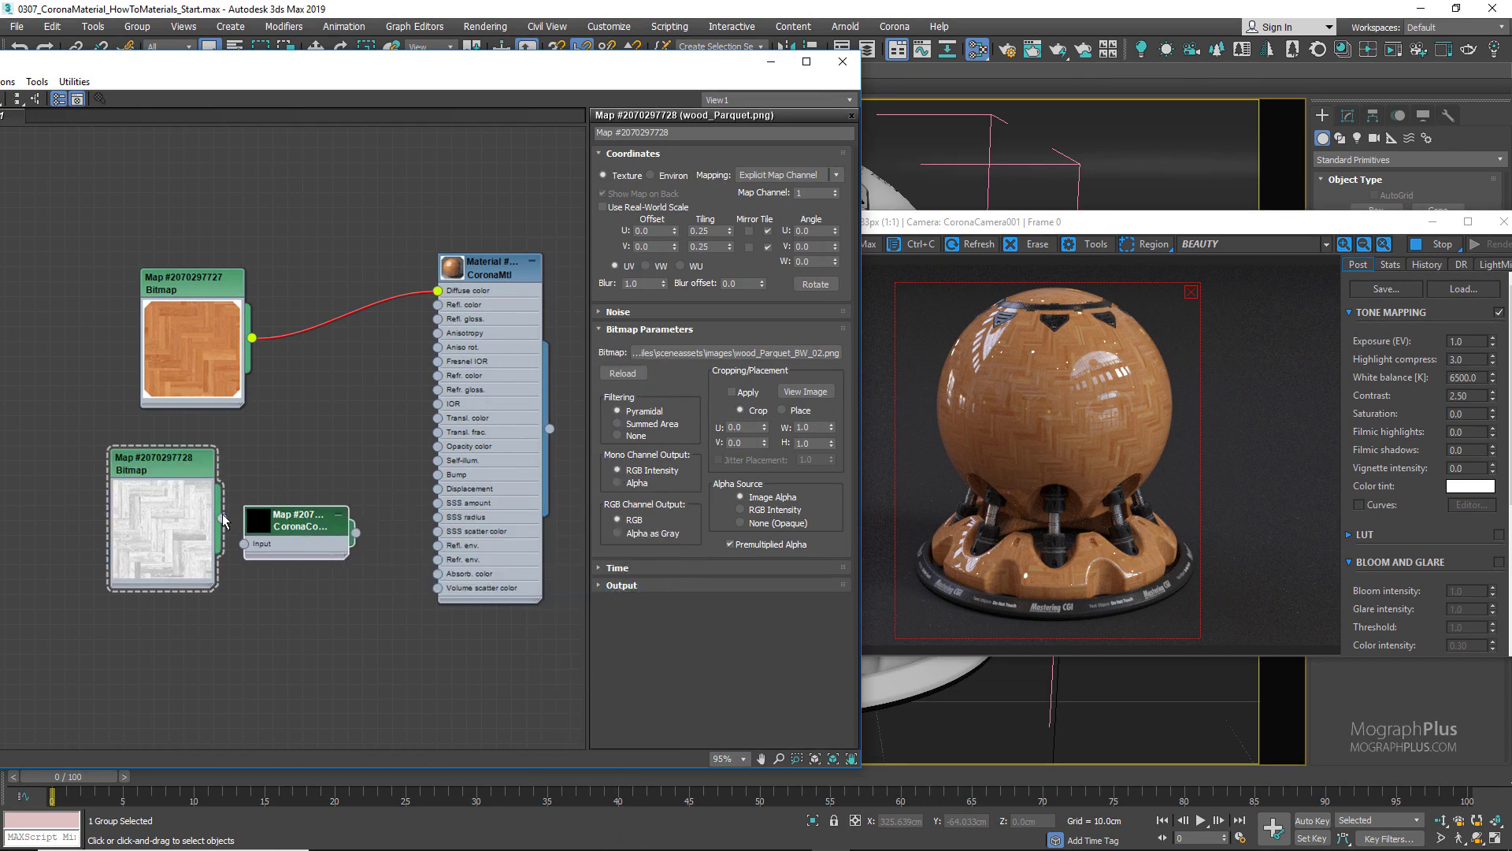
drag(223, 518, 244, 543)
double_click(266, 528)
scroll(330, 376, up, 1)
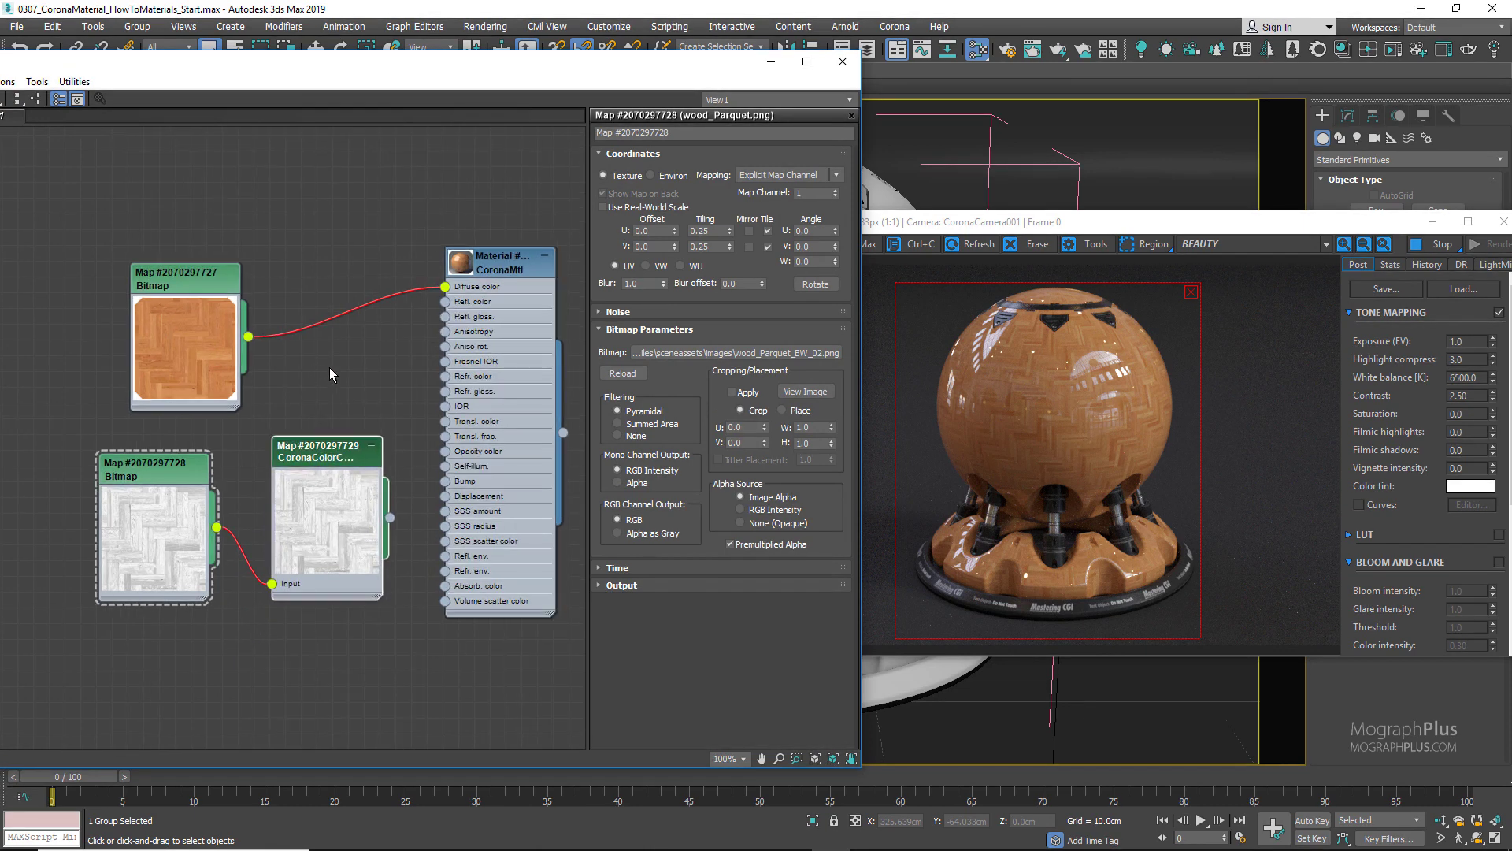
scroll(331, 377, up, 1)
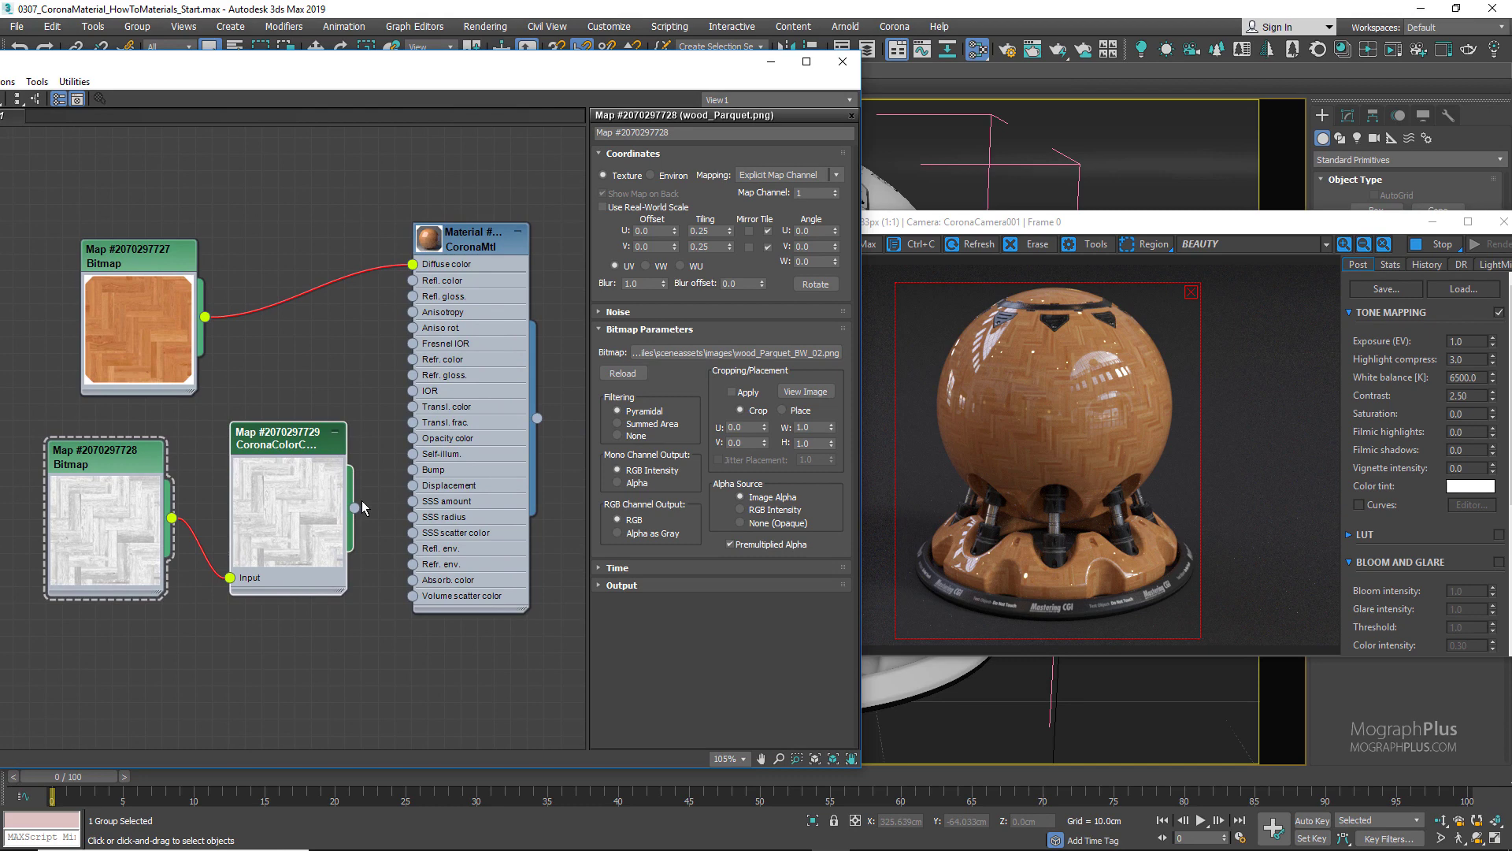
drag(355, 508, 413, 297)
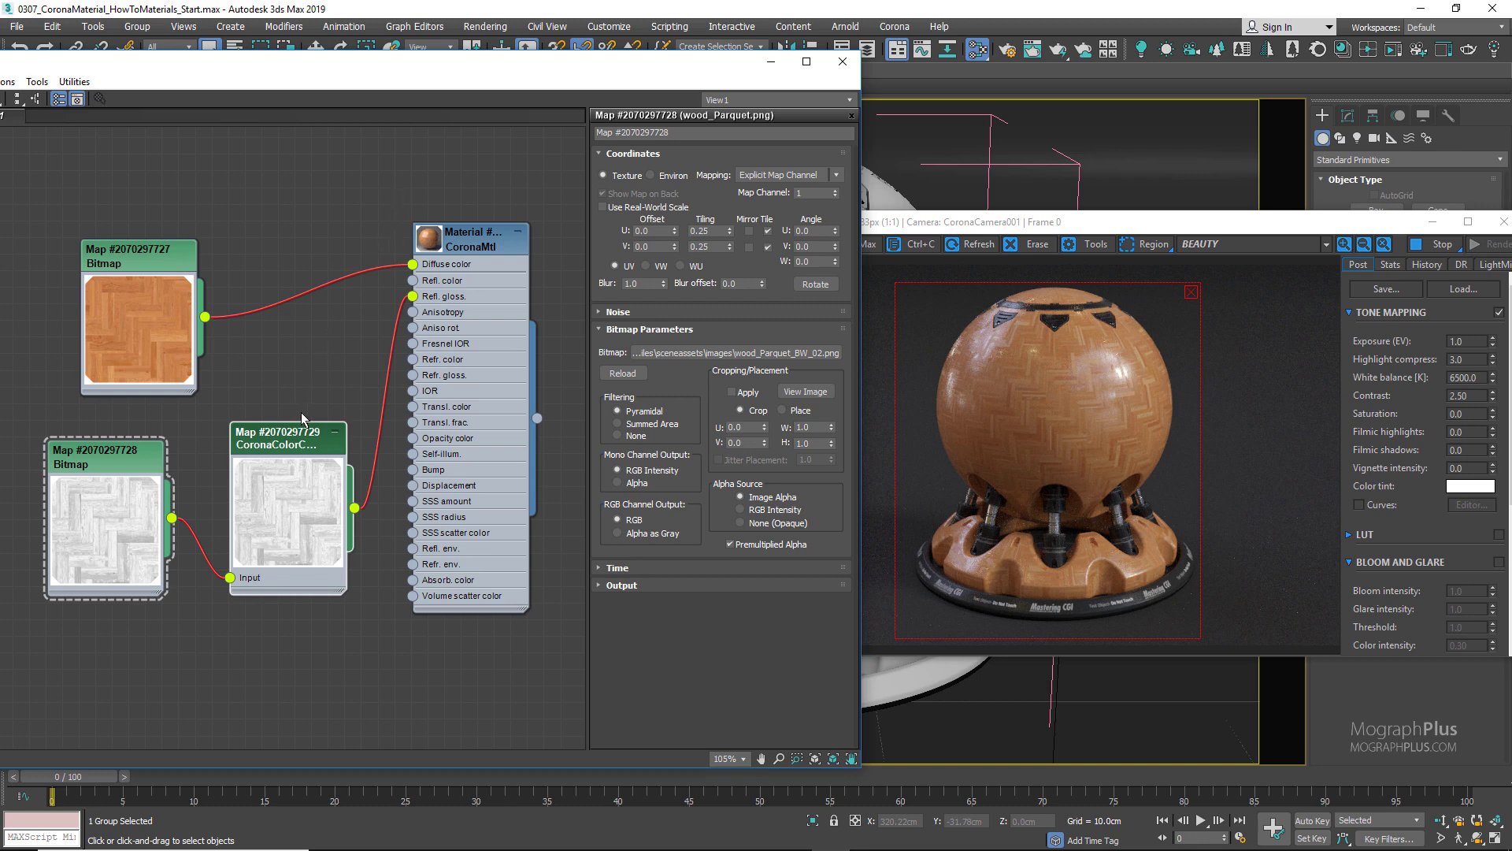
Set the color correction's contrast to 0.45 and brightness to -0.05, and wire the BW bitmap into Bump
double_click(296, 447)
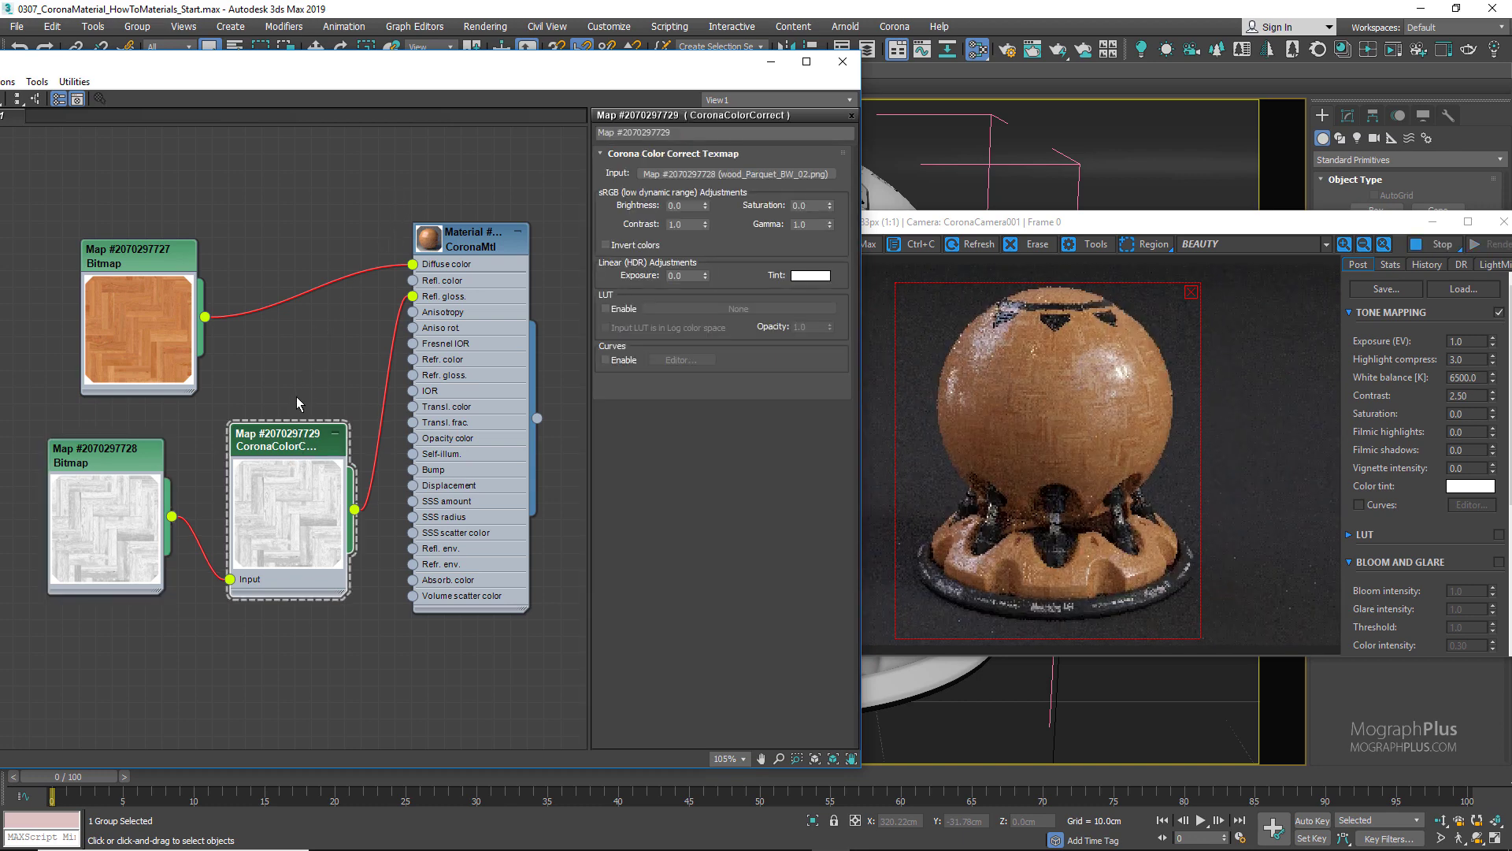
double_click(685, 224)
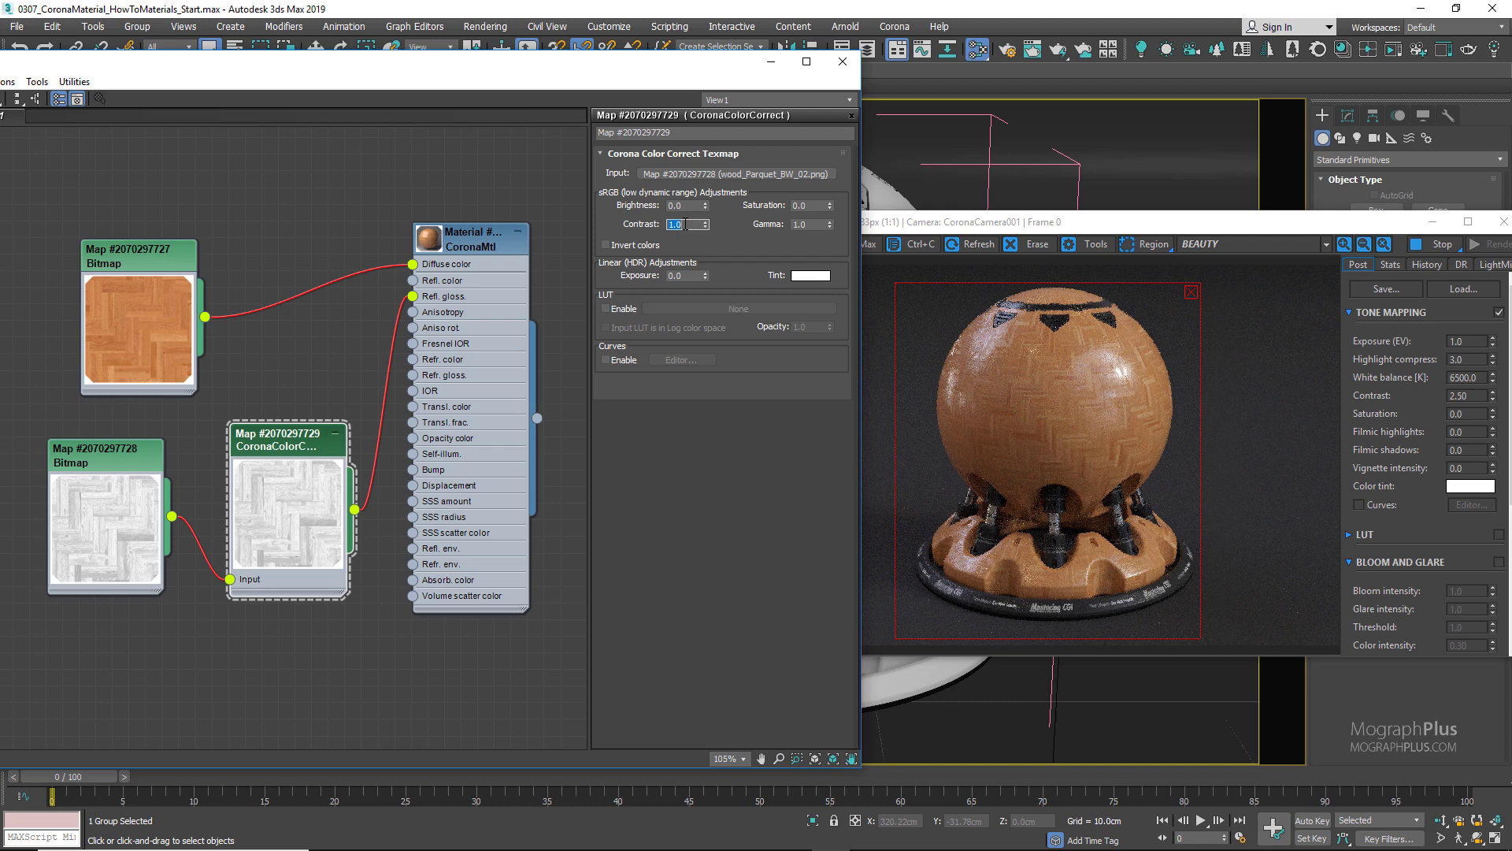
text(.45)
key(Return)
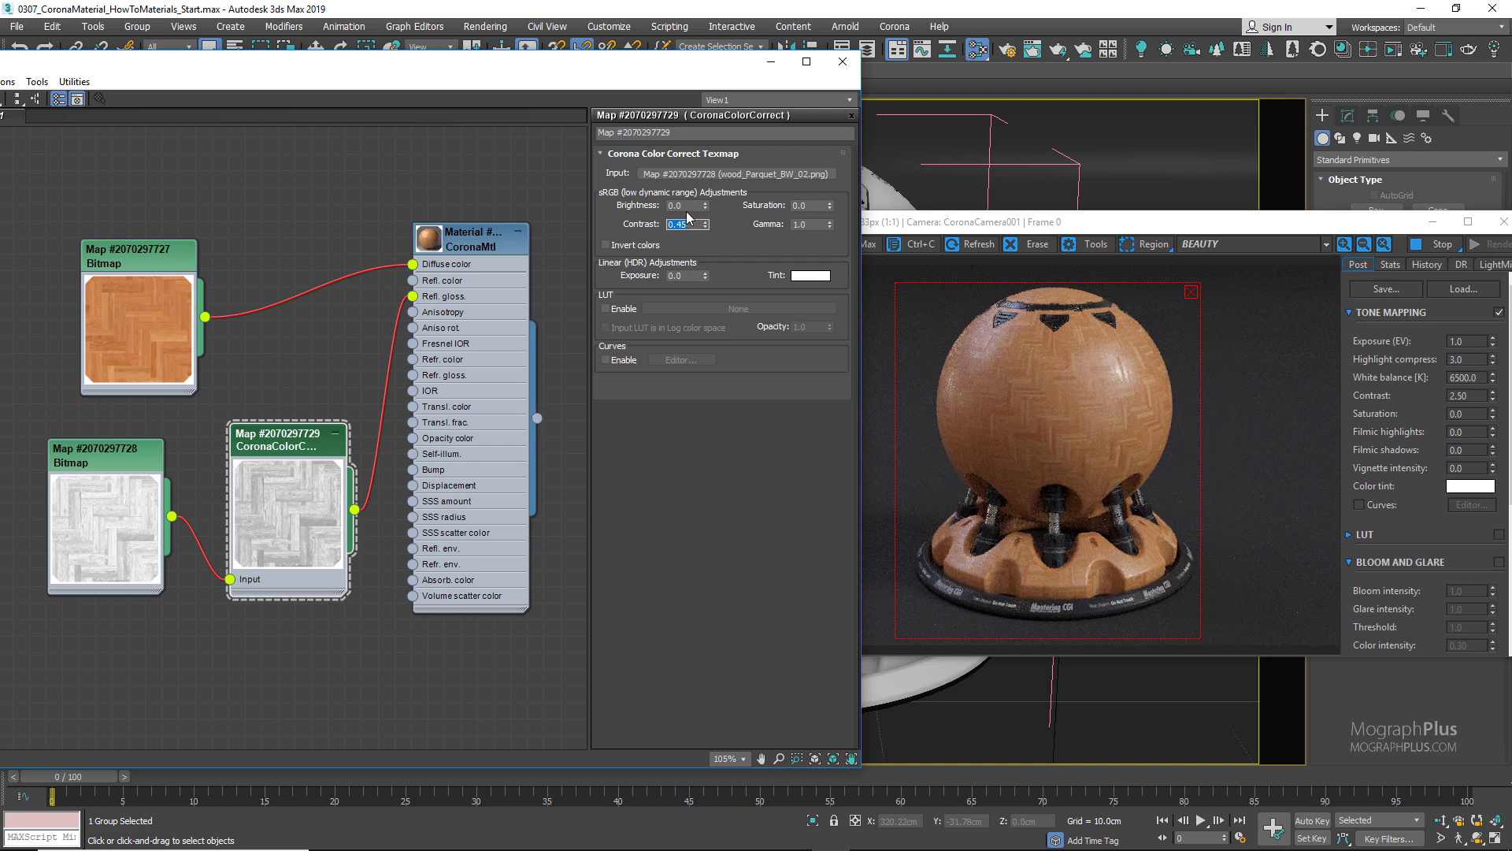
click(687, 205)
text(5)
key(Return)
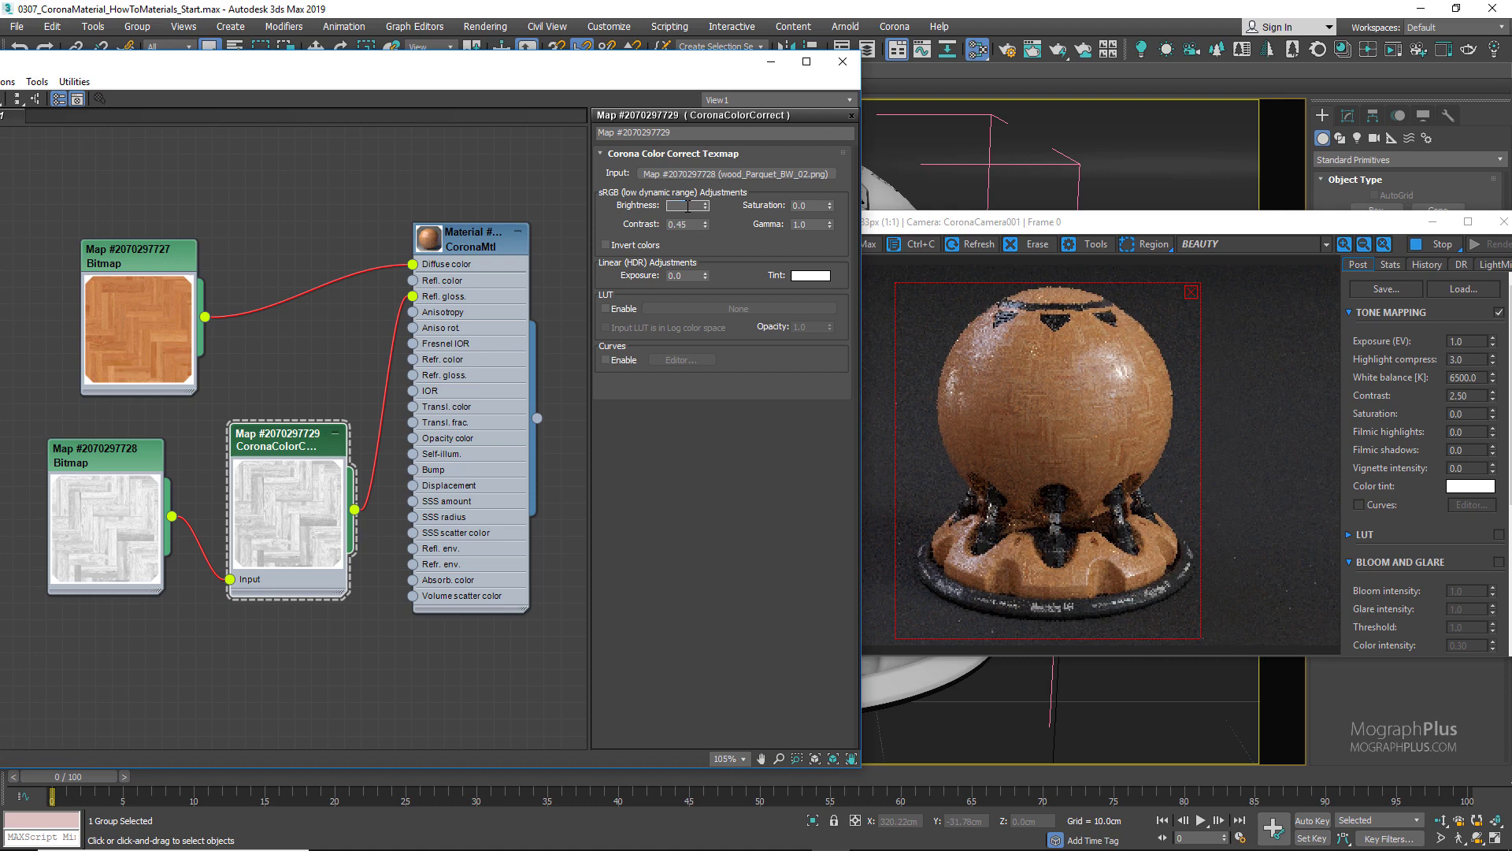
text(-0.05)
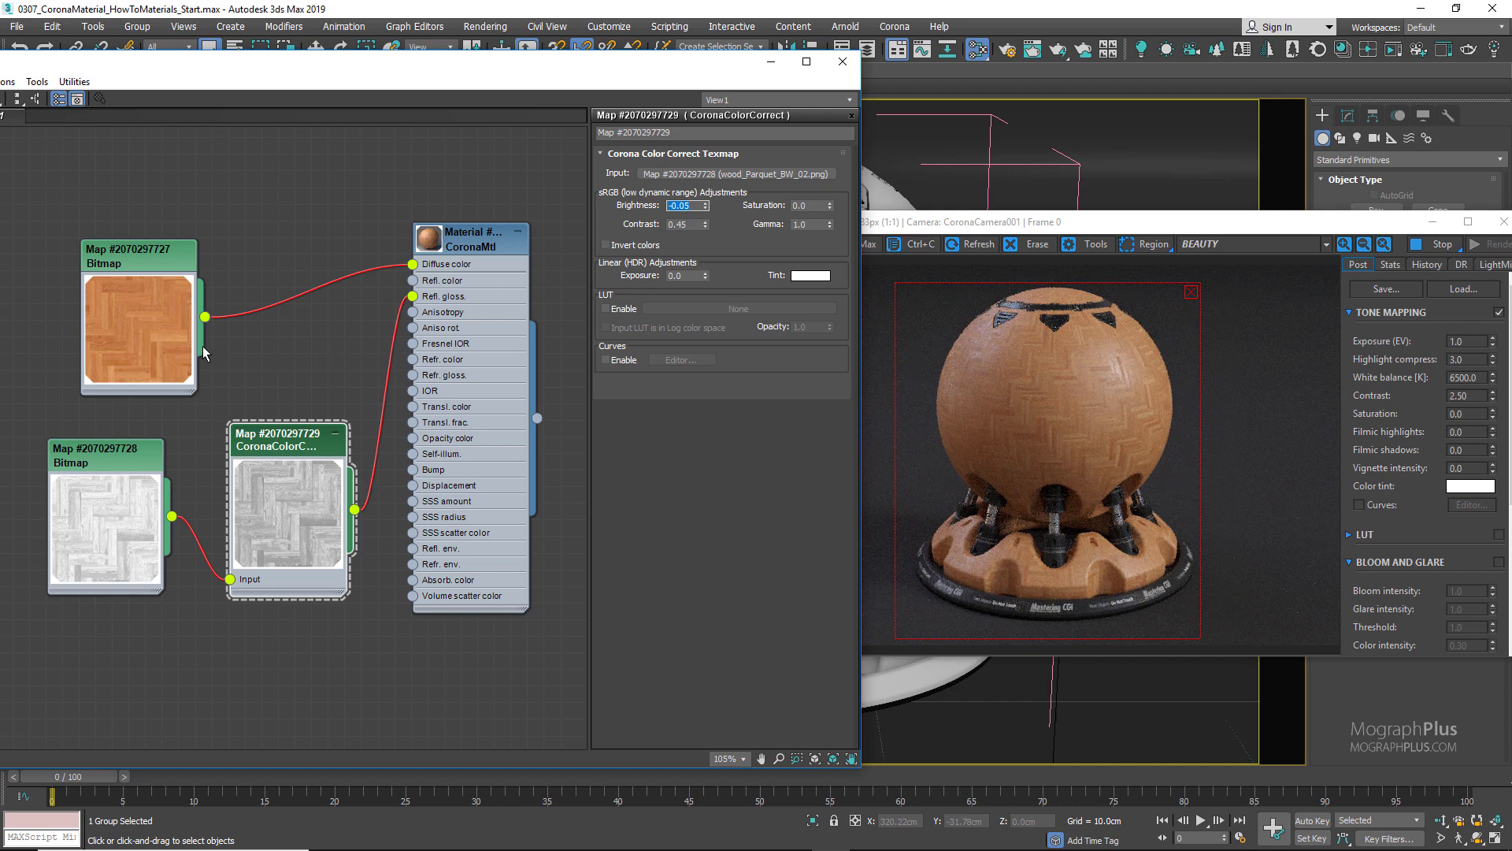
drag(174, 518, 414, 471)
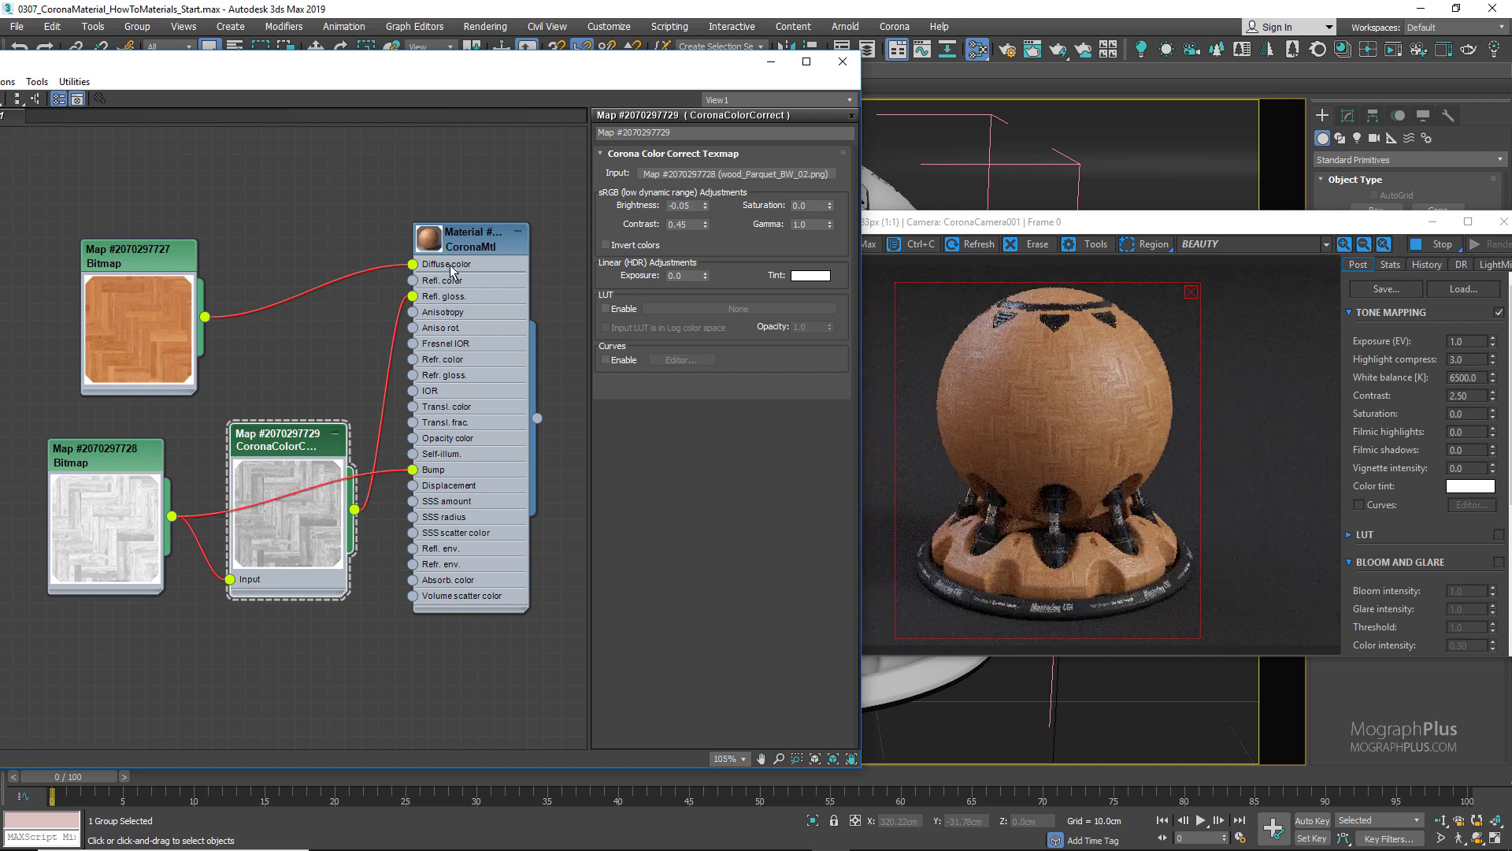
Set the CoronaMtl's Bump map amount to 0.2 in the Maps rollout
double_click(482, 236)
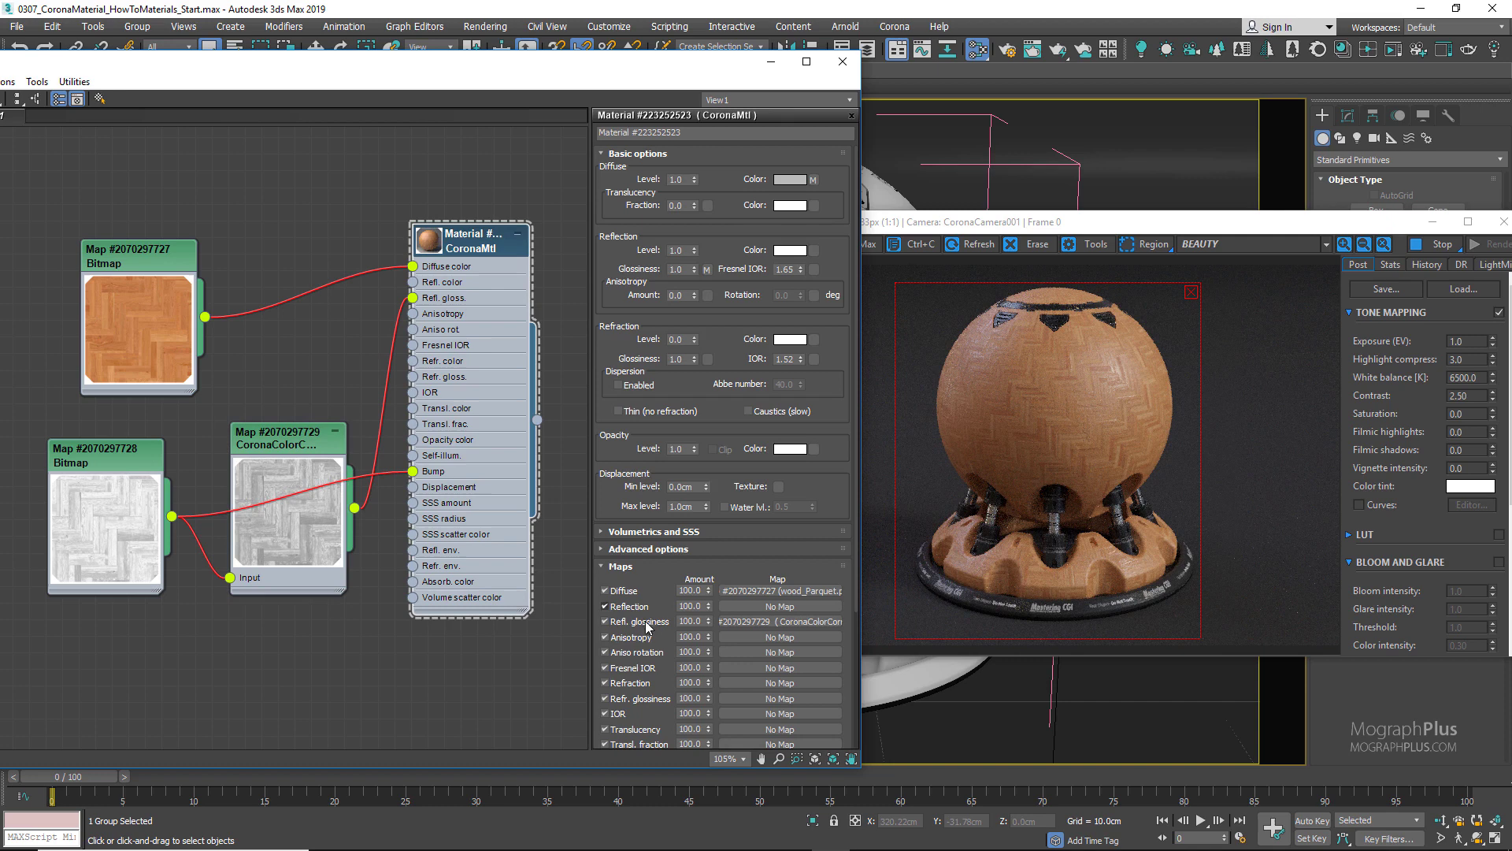
scroll(652, 647, down, 2)
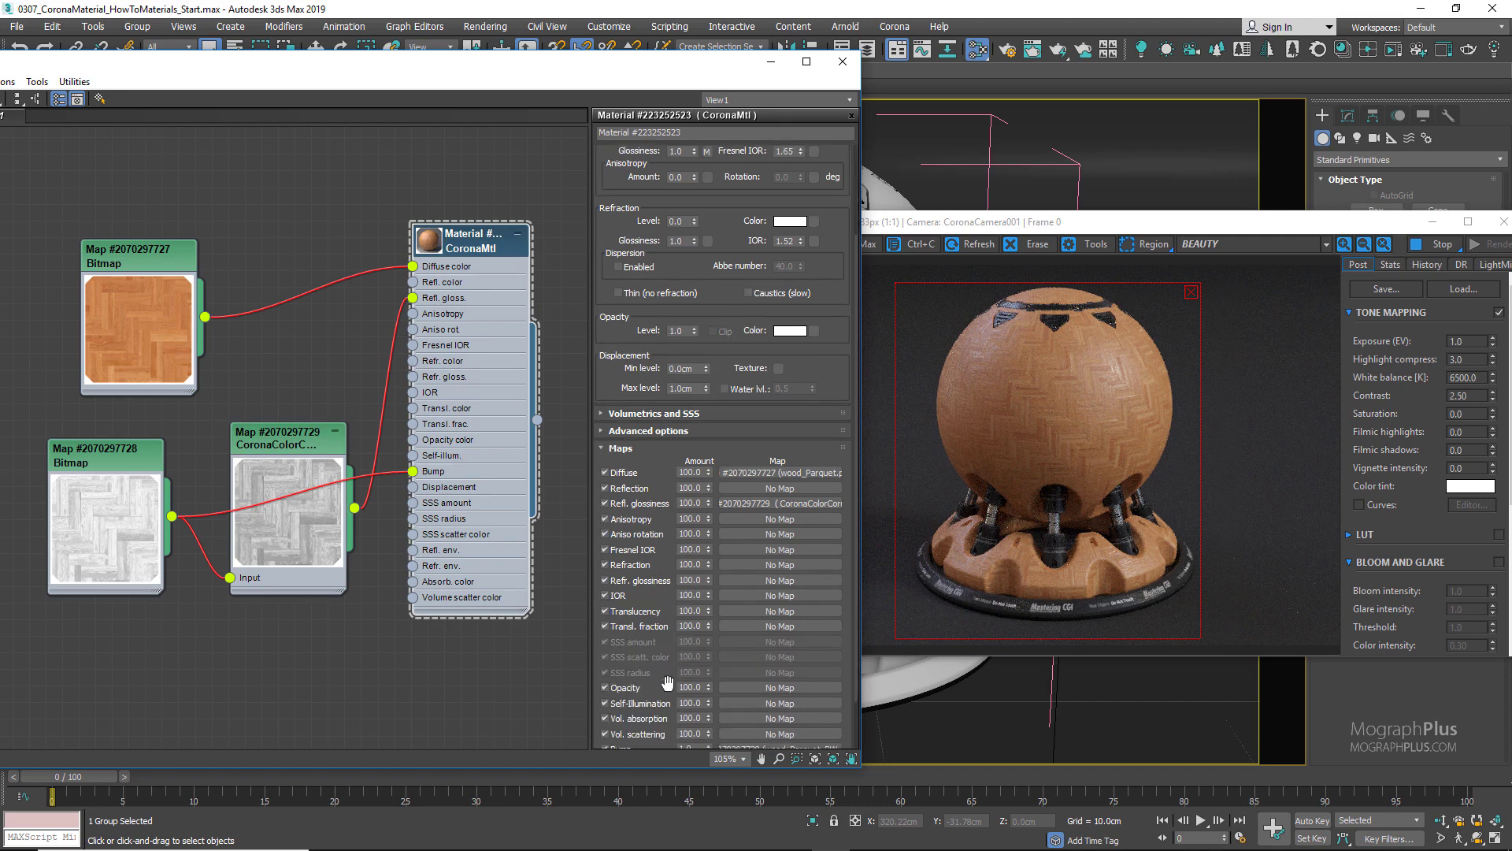
scroll(665, 679, down, 2)
double_click(685, 701)
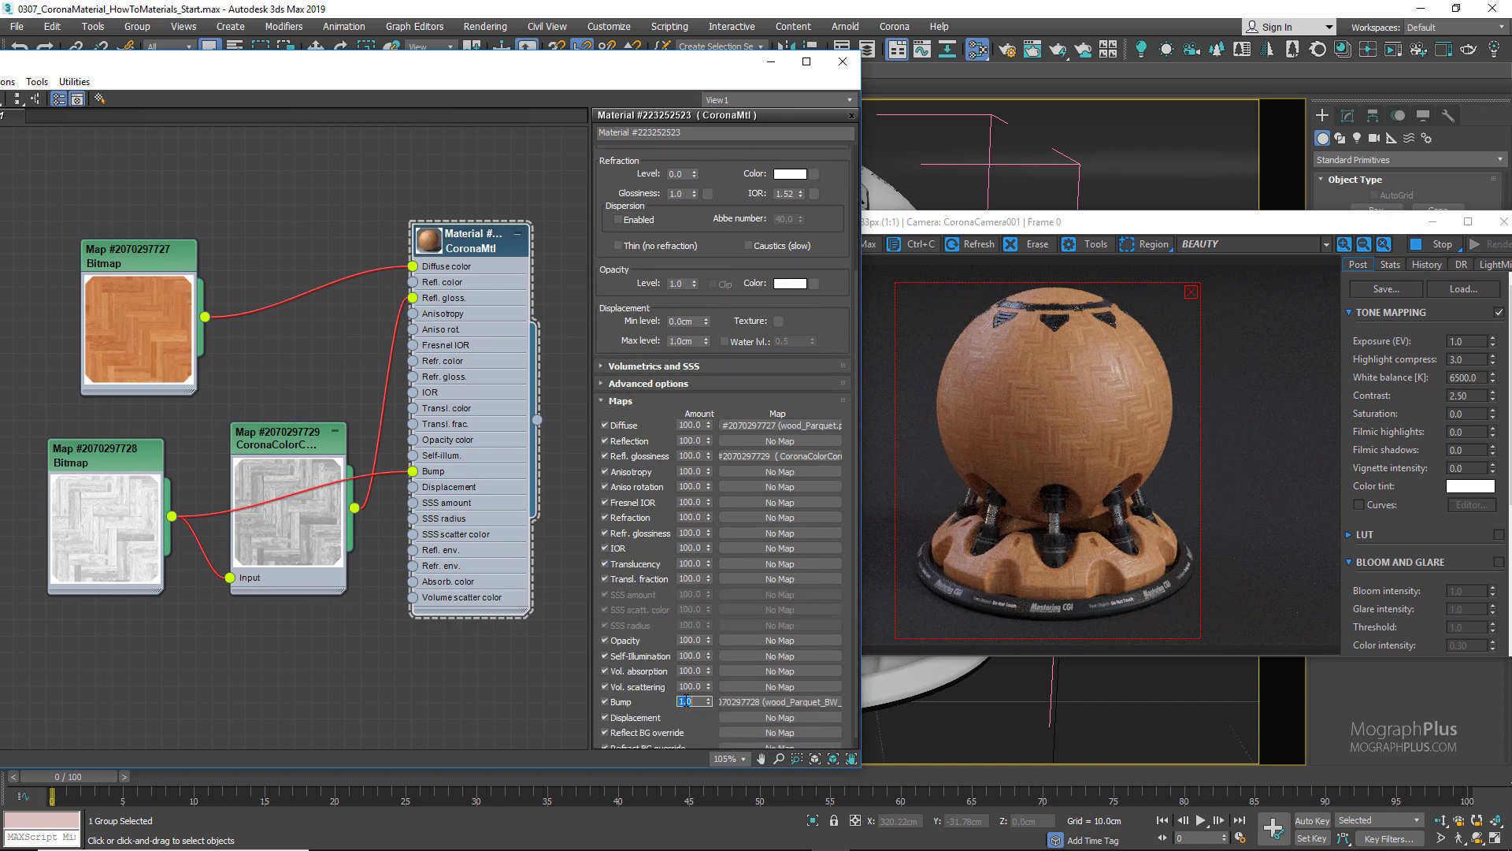
text(0.2)
key(Return)
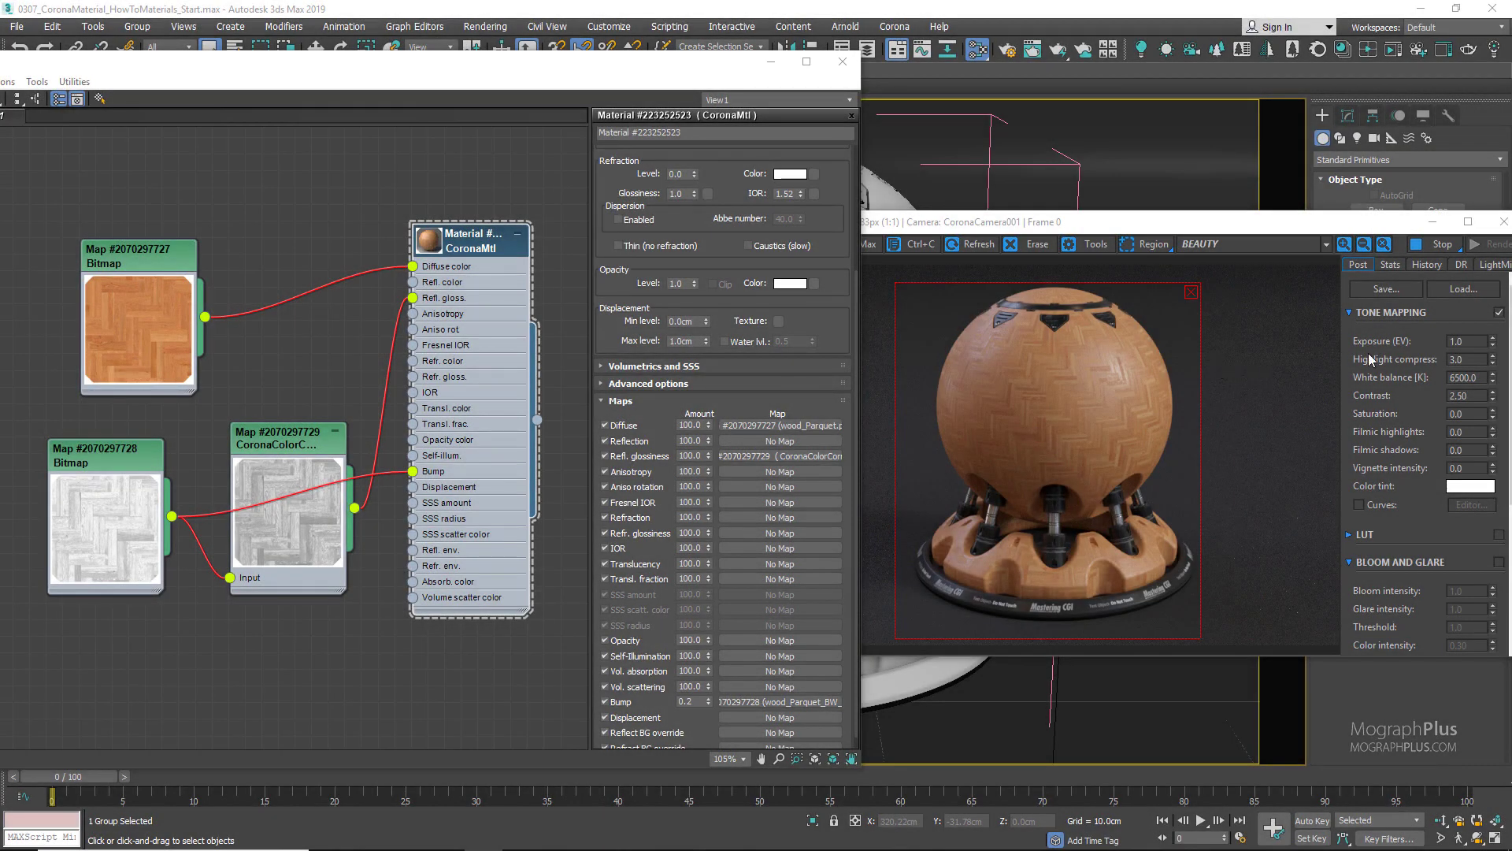
Set the Corona frame buffer's Highlight compress to 1.0 and tone-mapping Contrast to 1.5
double_click(1463, 360)
text(1)
key(Return)
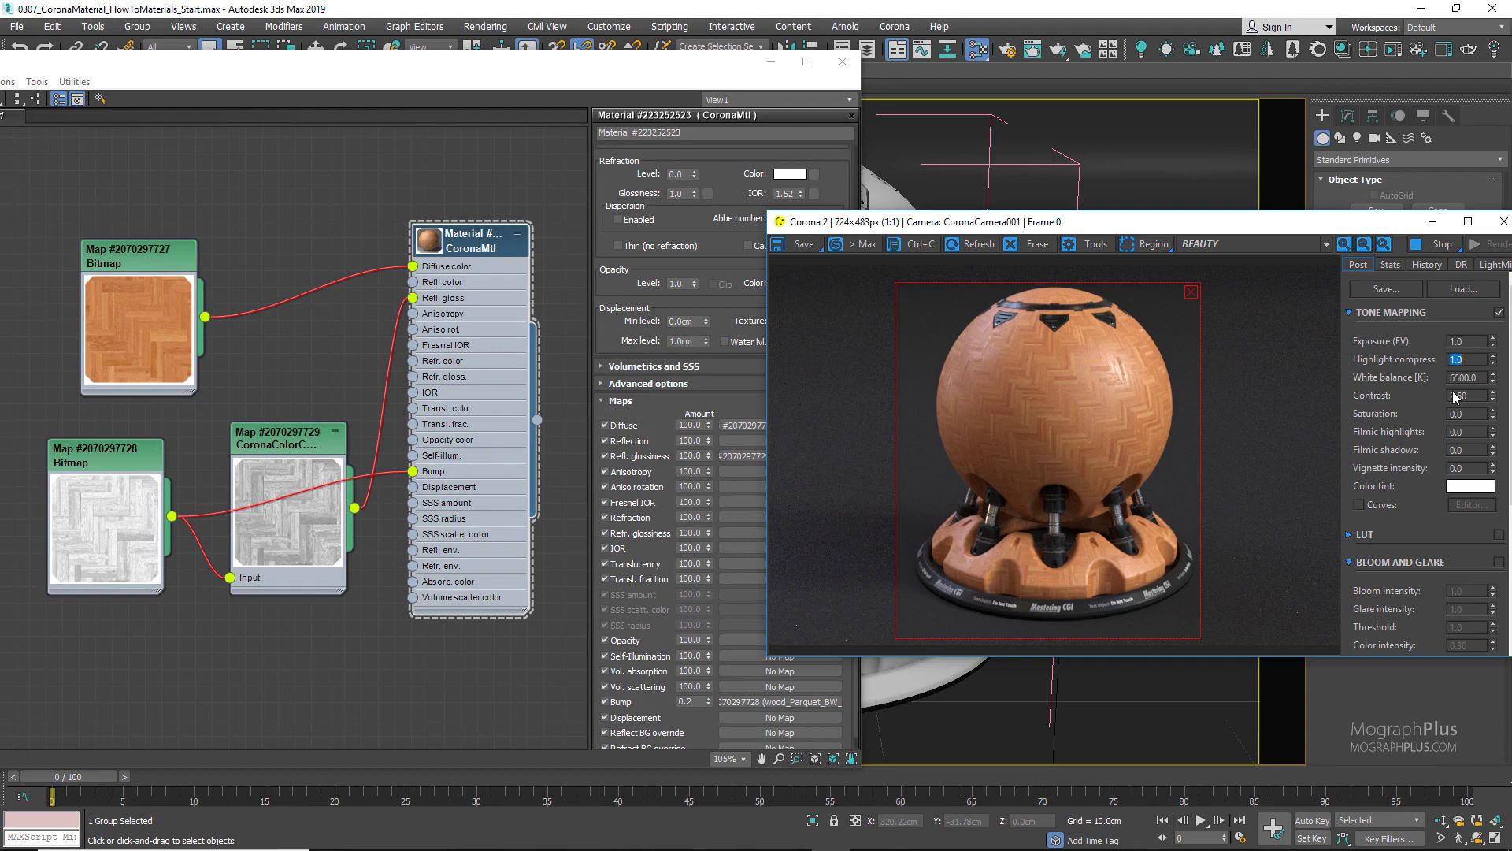
double_click(1459, 396)
text(1.5)
key(Return)
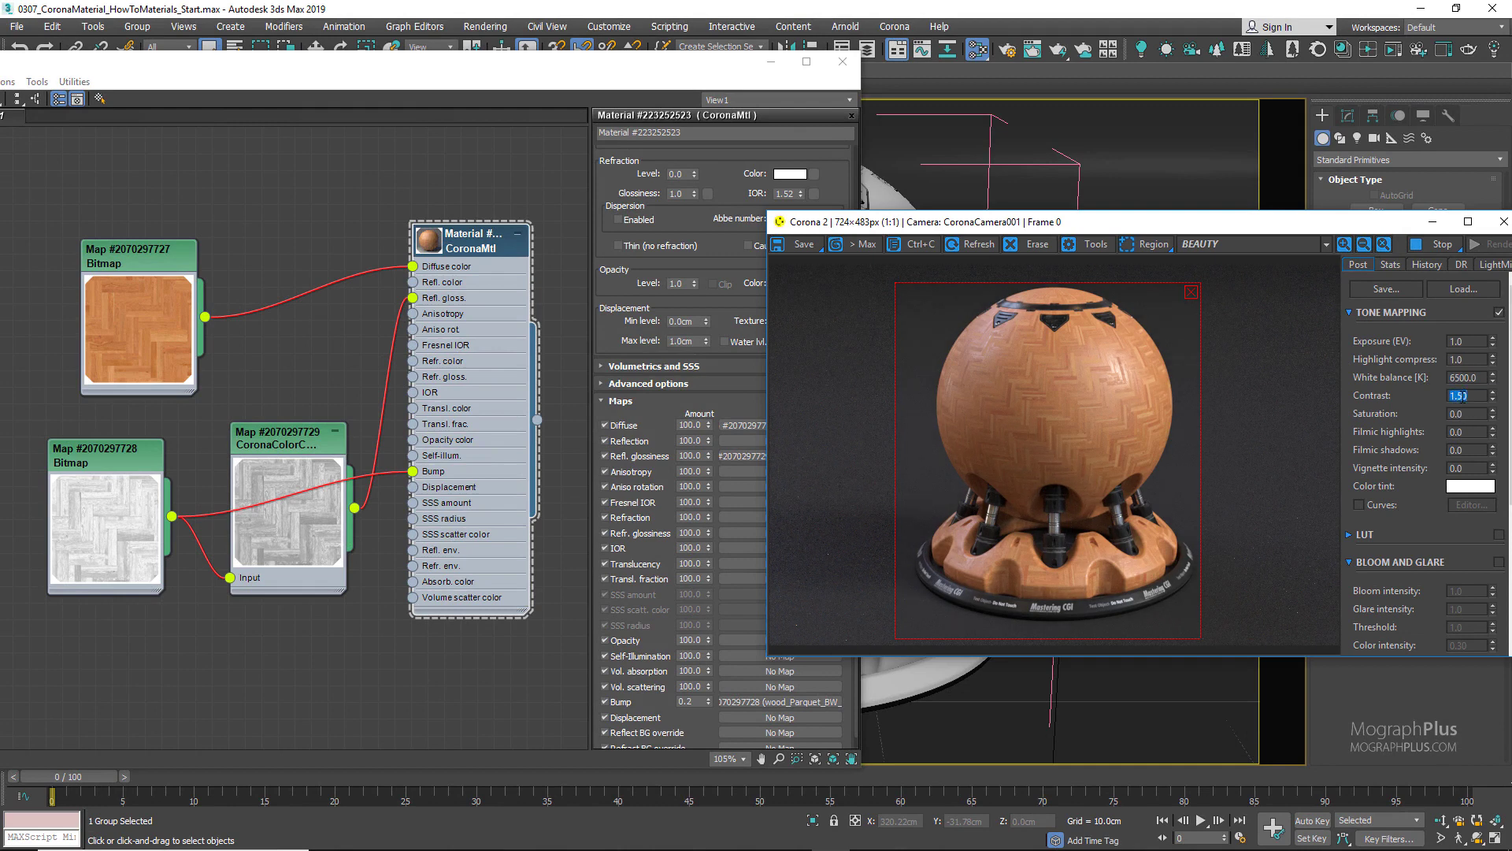